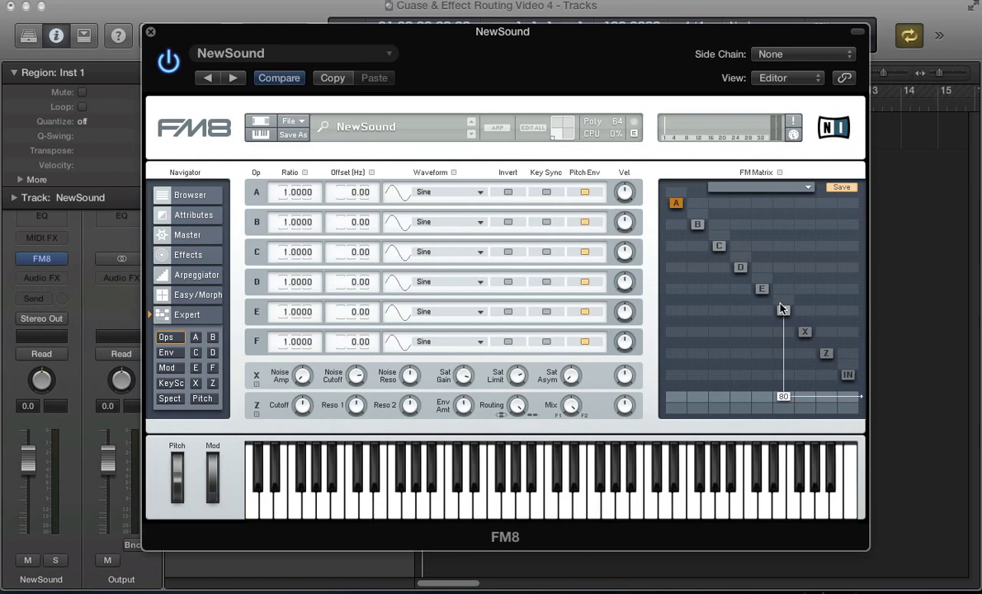
# Set operator F to output 100 and ratio 0.25, with key sync on.
pyautogui.click(169, 369)
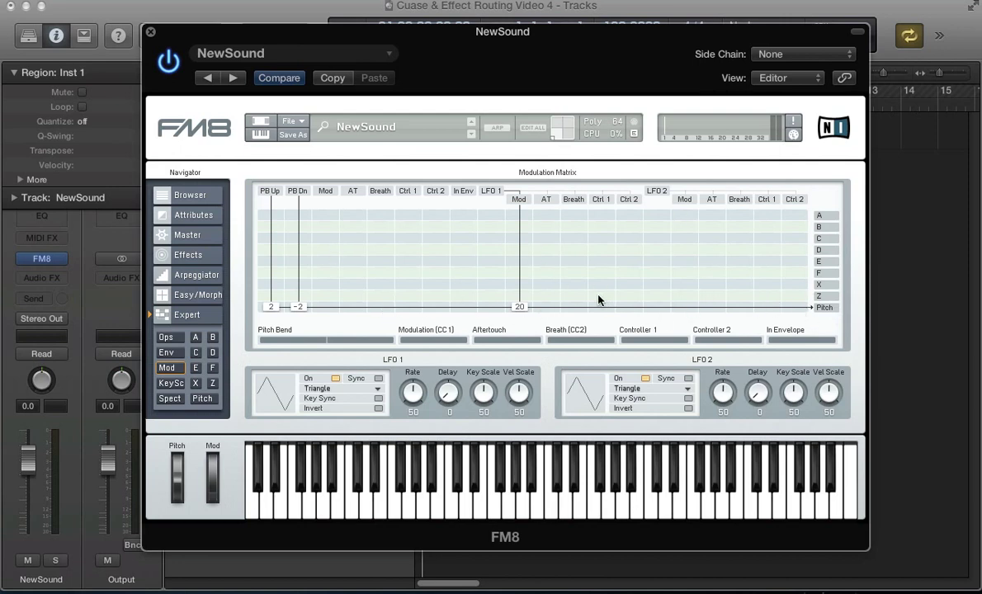
pyautogui.click(165, 336)
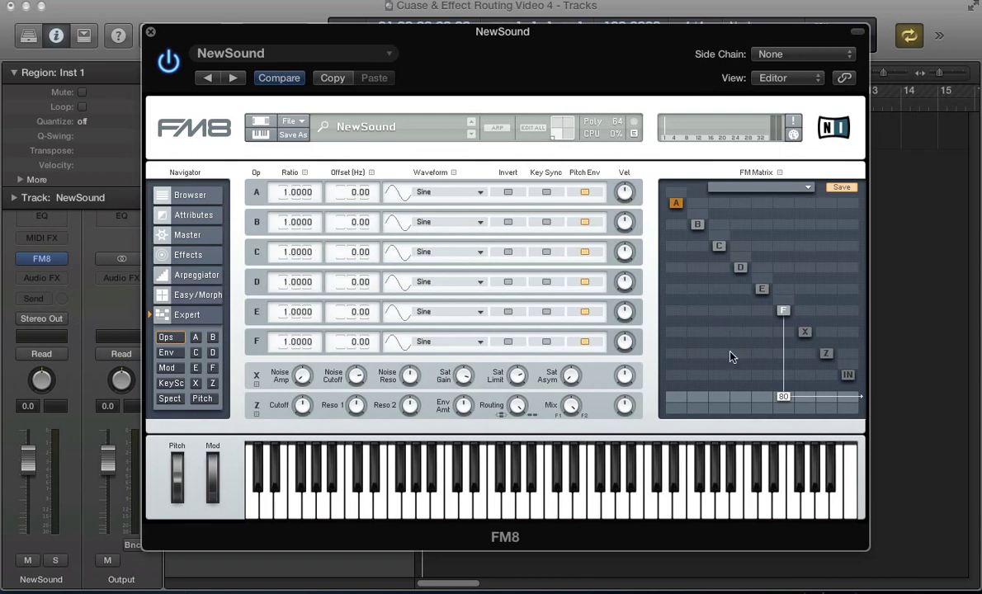
pyautogui.click(168, 353)
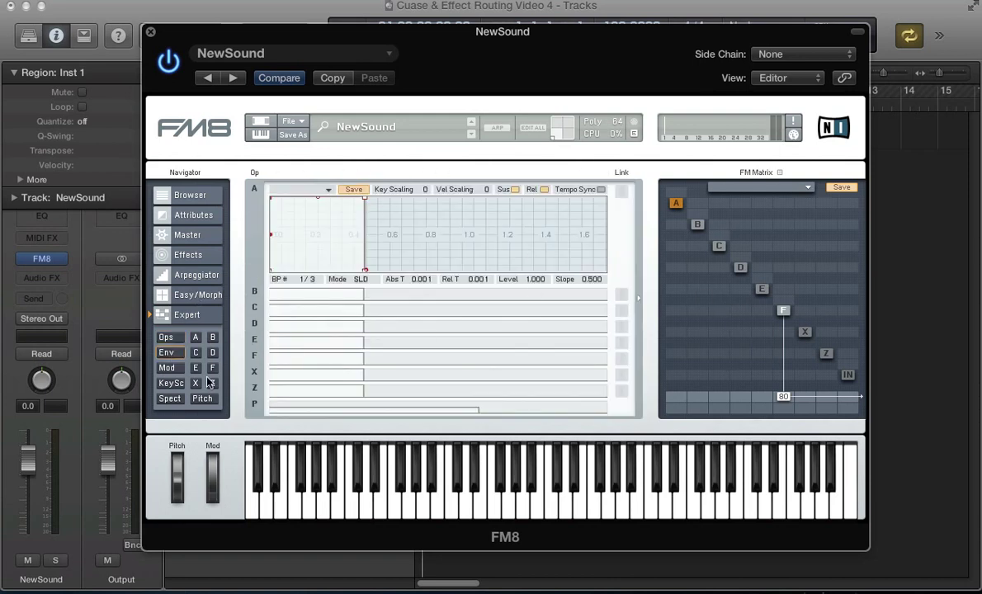
pyautogui.click(168, 317)
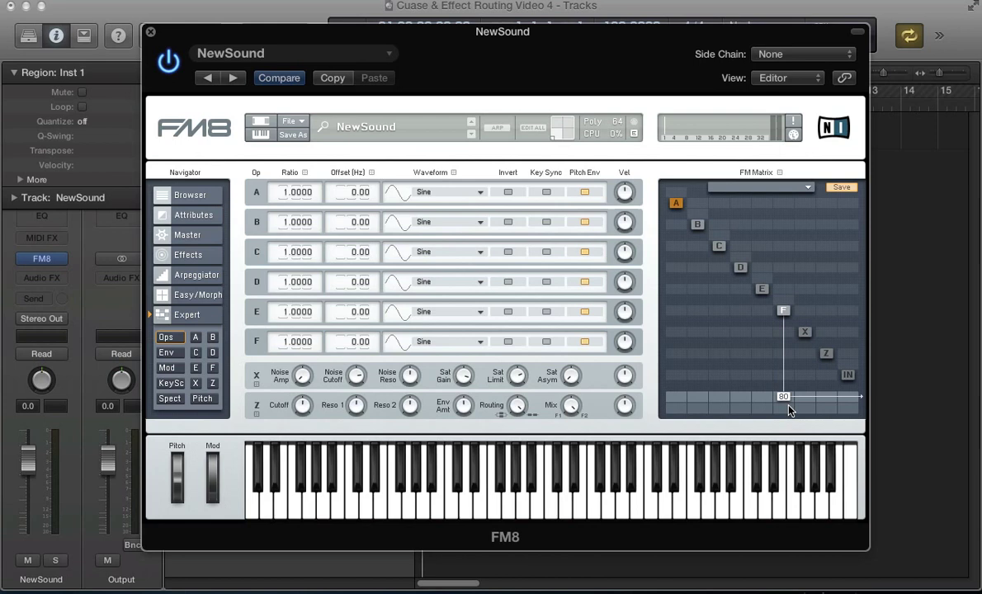
pyautogui.moveTo(785, 397); pyautogui.dragTo(786, 354)
pyautogui.press('Return')
pyautogui.click(546, 342)
# Give operator E ratio 0.75 and the 5th Formant wave, modulating operator F at 30.
pyautogui.doubleClick(297, 312)
pyautogui.write('0.75')
pyautogui.press('Return')
pyautogui.click(416, 312)
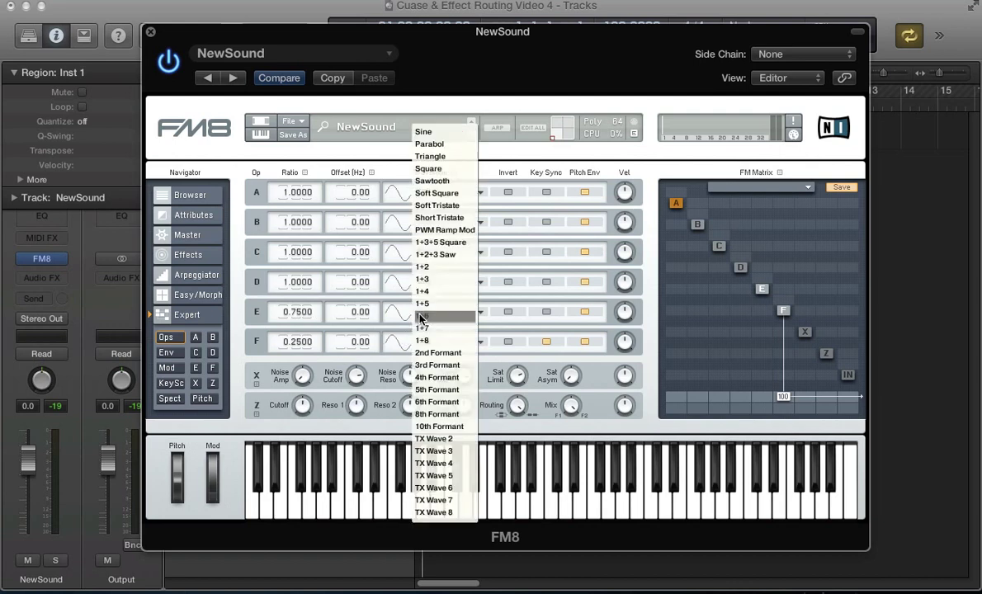
pyautogui.click(441, 392)
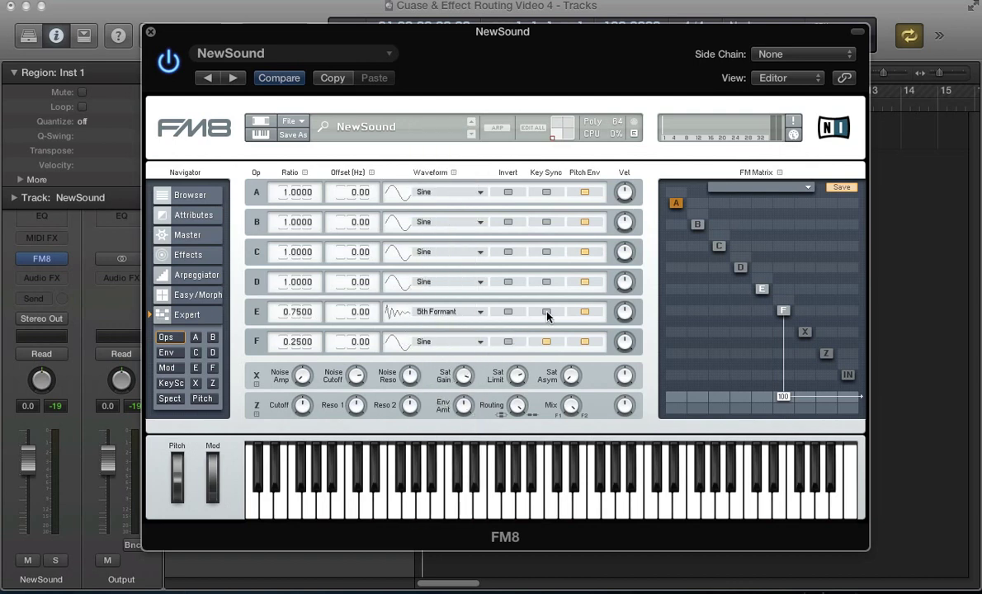
pyautogui.moveTo(769, 317); pyautogui.dragTo(771, 297)
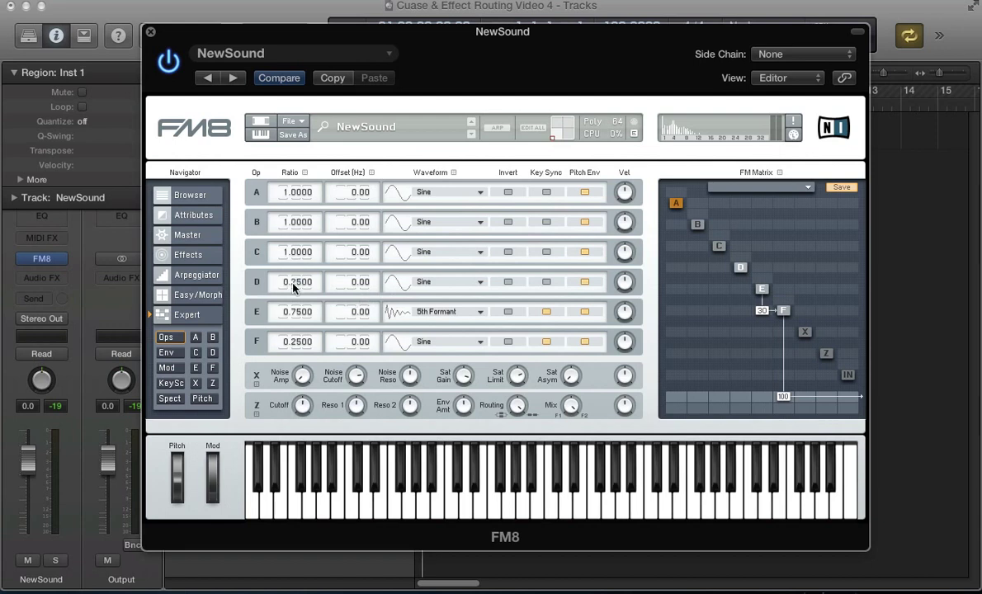
# Give operator D the 2nd Formant waveform and route it into operator F at 37.
pyautogui.click(430, 281)
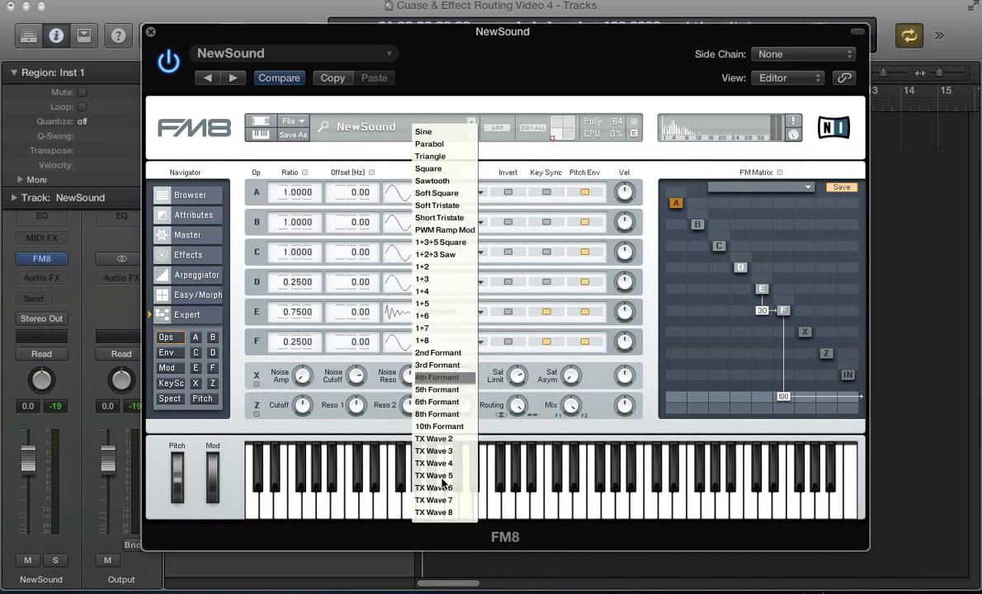
pyautogui.click(428, 353)
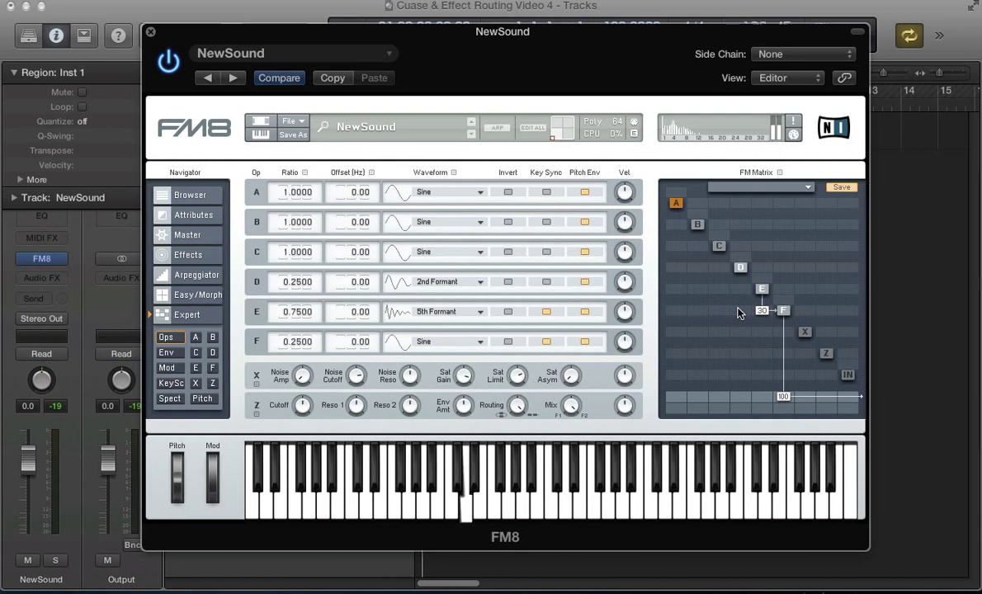
pyautogui.moveTo(740, 312); pyautogui.dragTo(749, 289)
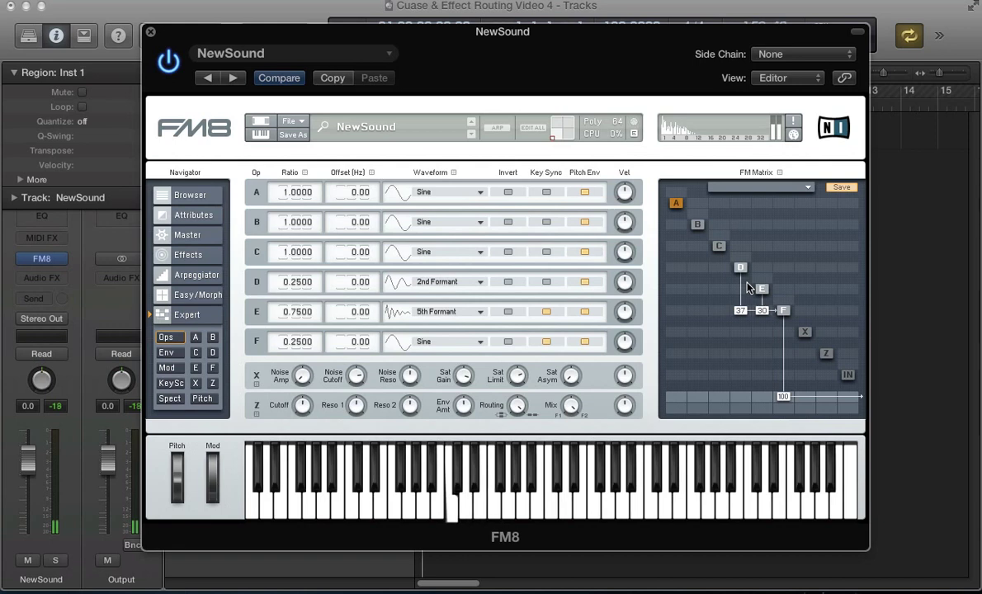
# Switch the master settings to Mono, with unison detune 0 and digital quality 100.
pyautogui.click(197, 236)
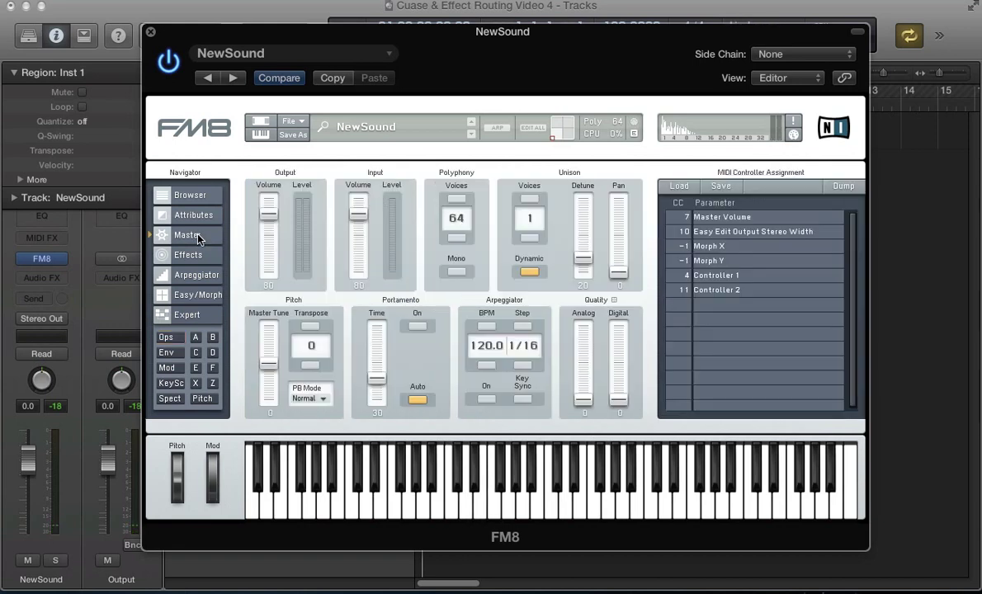
pyautogui.click(457, 272)
pyautogui.moveTo(583, 258); pyautogui.dragTo(590, 343)
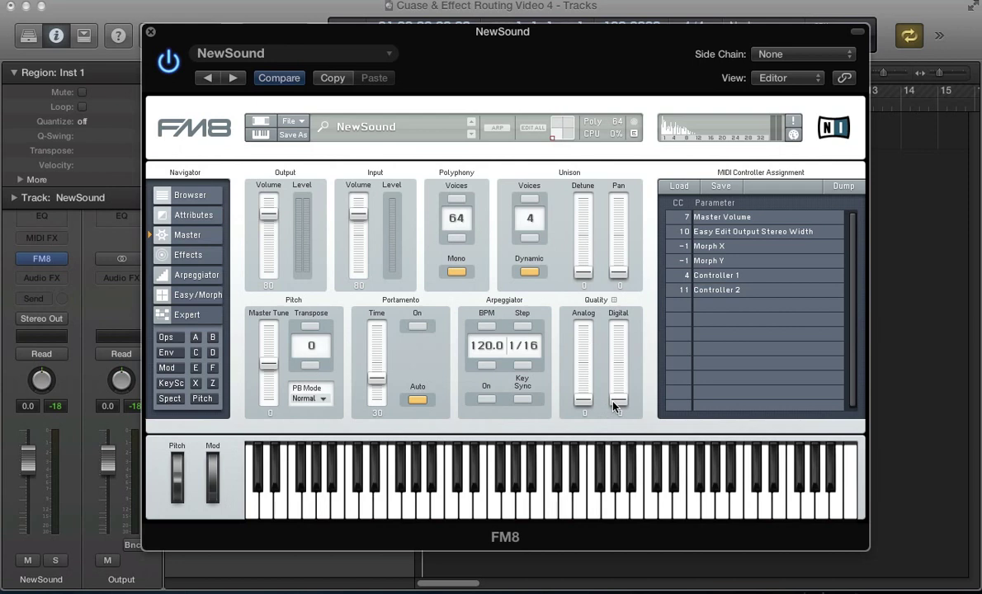
pyautogui.moveTo(613, 403); pyautogui.dragTo(609, 287)
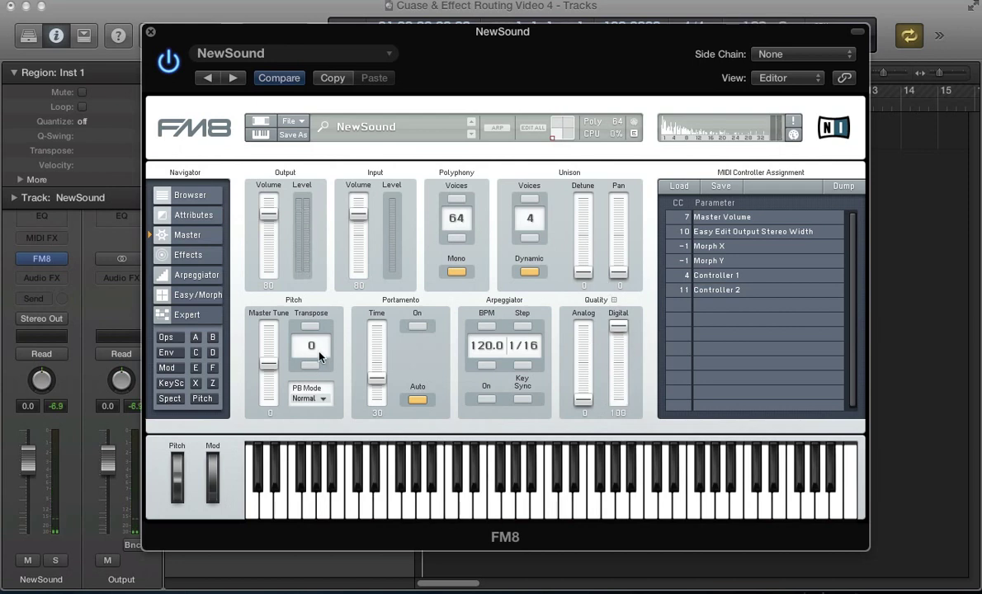
# Add an Overdrive effect with Drive and Tone at 100 and Volume 38.
pyautogui.click(189, 255)
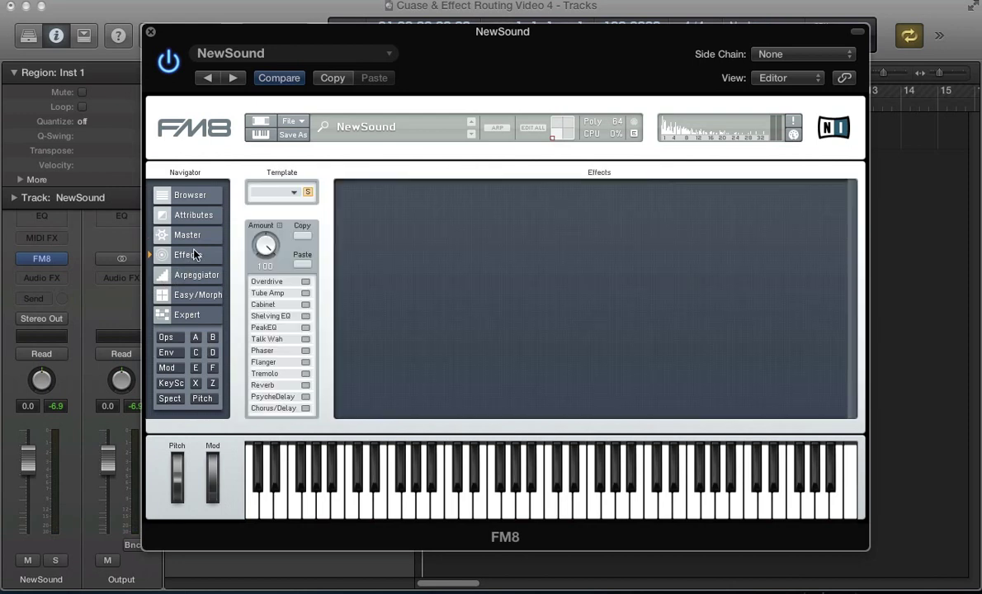
pyautogui.click(305, 282)
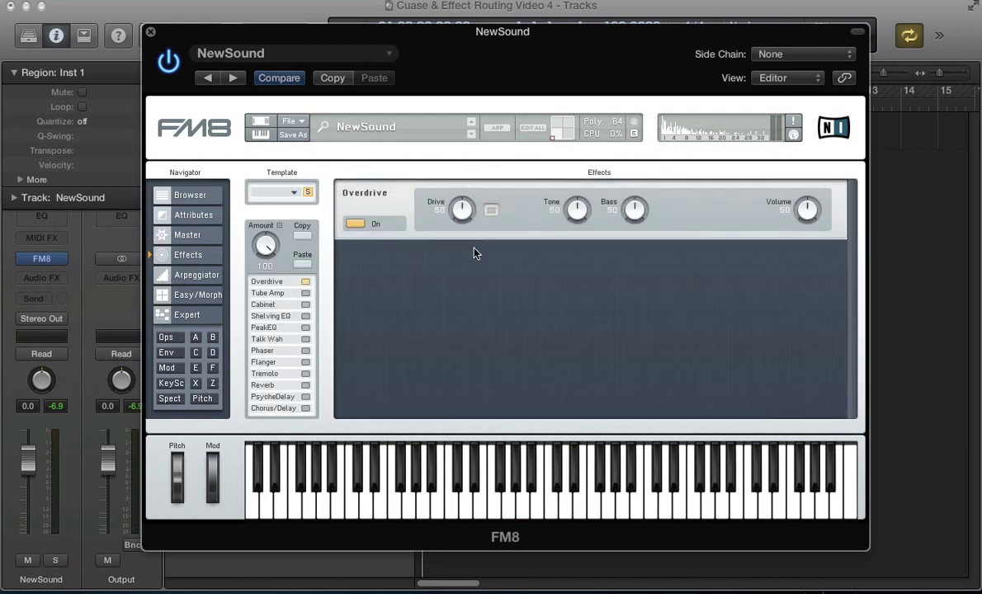
pyautogui.moveTo(462, 212); pyautogui.dragTo(462, 194)
pyautogui.click(491, 209)
pyautogui.moveTo(577, 213); pyautogui.dragTo(581, 220)
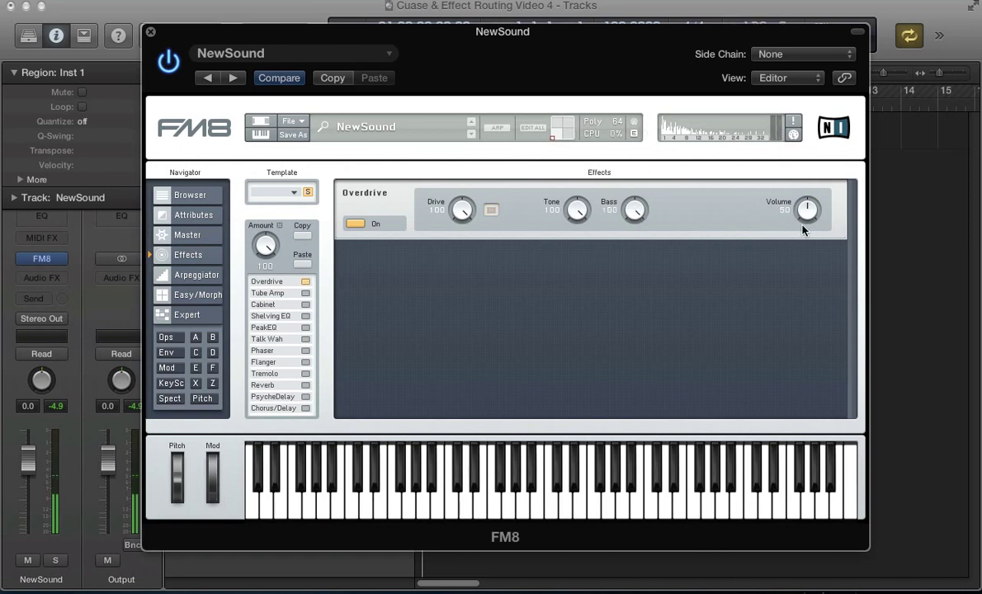
pyautogui.moveTo(809, 213); pyautogui.dragTo(810, 223)
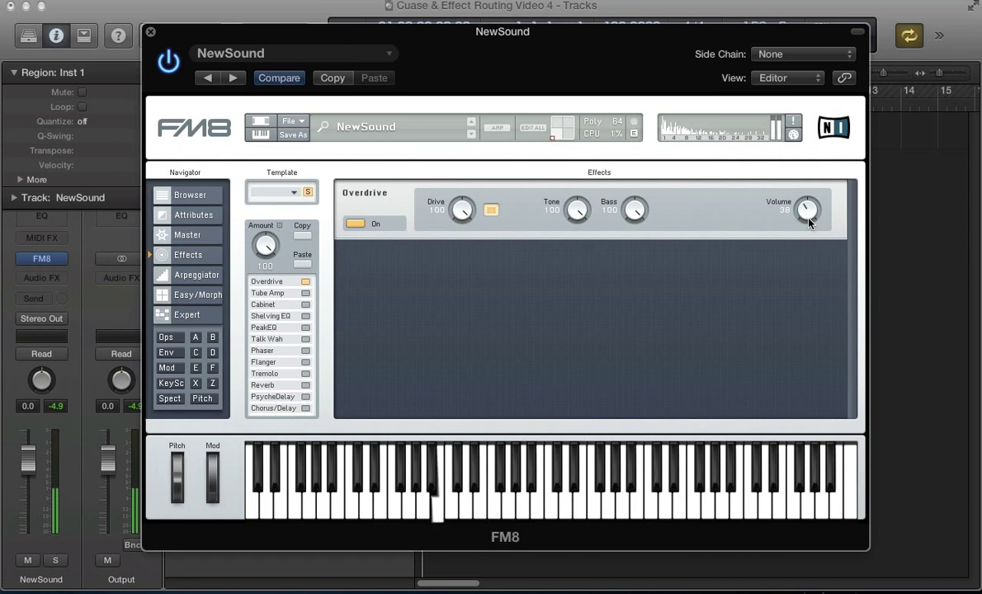
# Add a Peak EQ with its peak shifted higher and Volume 40.
pyautogui.click(305, 329)
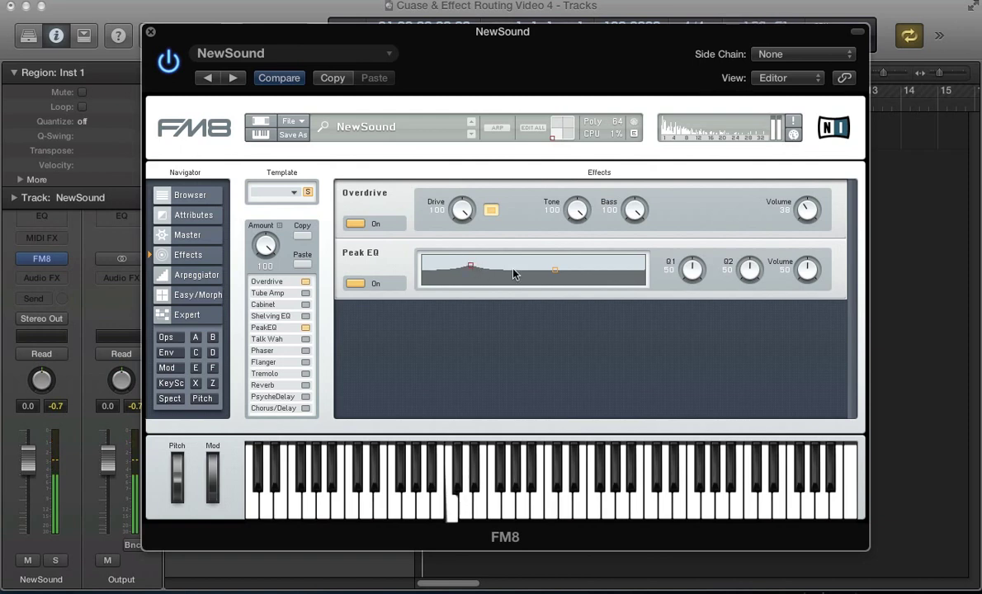
pyautogui.moveTo(556, 275); pyautogui.dragTo(613, 272)
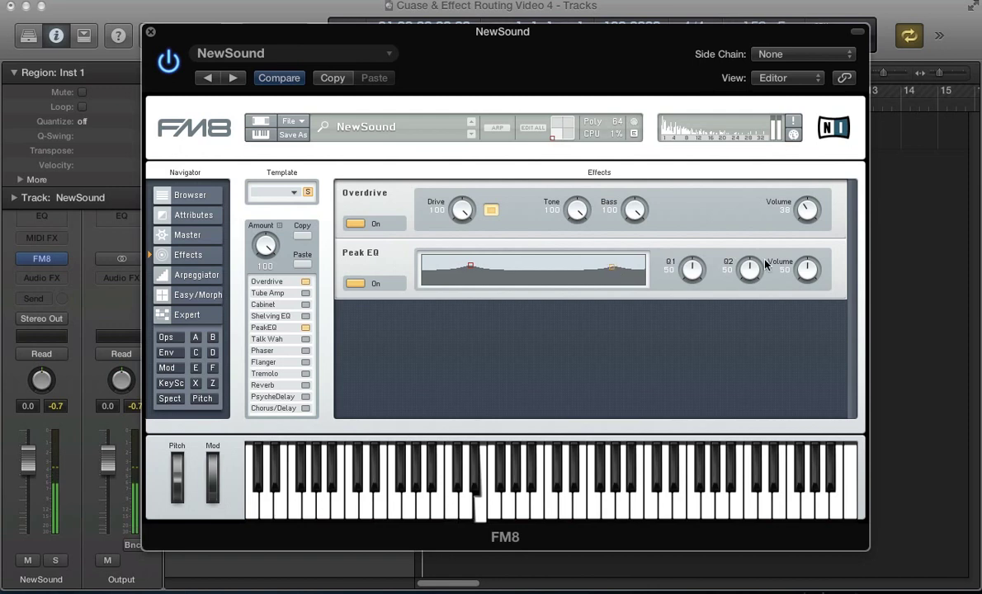
pyautogui.moveTo(802, 271); pyautogui.dragTo(798, 281)
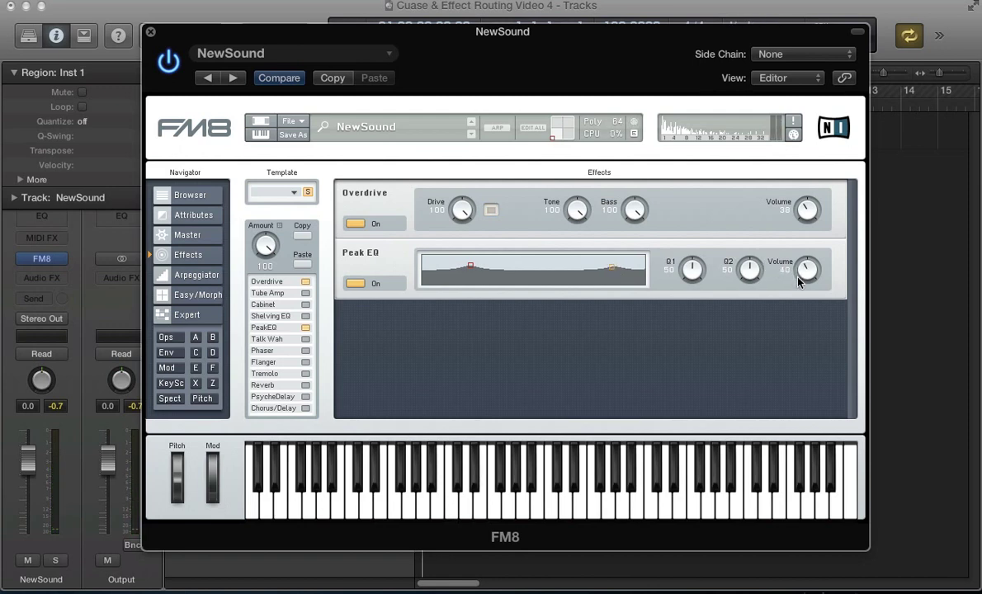
# Add a Chorus/Delay with Diffusion 100 and Dry/Wet lowered to 40.
pyautogui.click(305, 408)
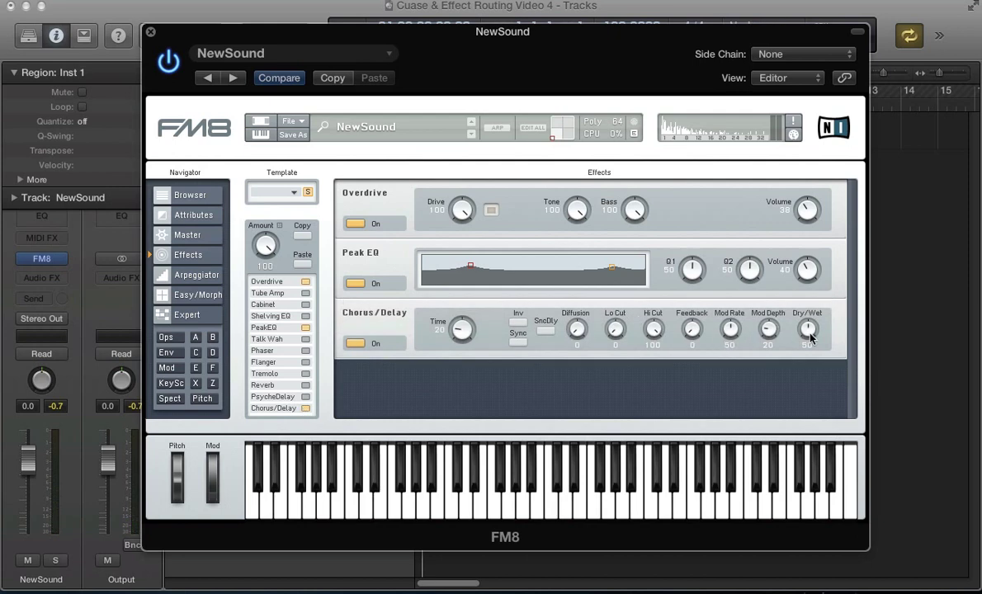
pyautogui.moveTo(576, 329); pyautogui.dragTo(588, 176)
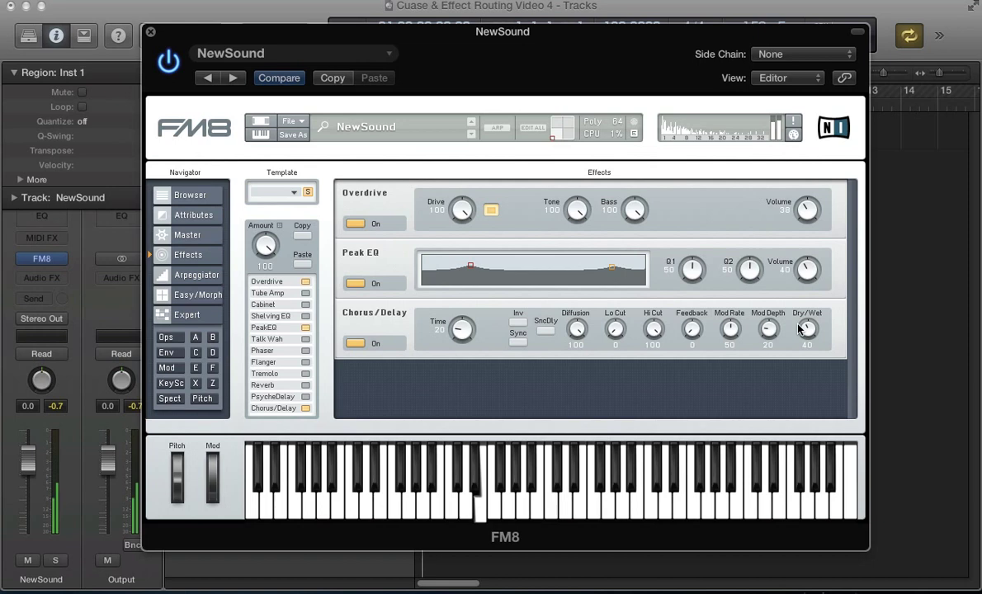
pyautogui.moveTo(805, 328); pyautogui.dragTo(800, 334)
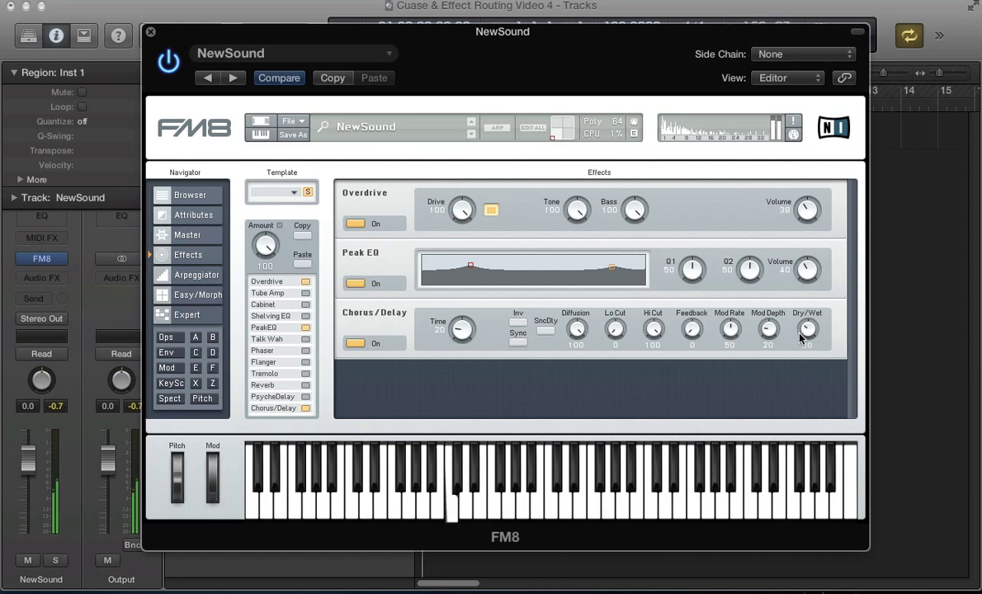
pyautogui.click(185, 314)
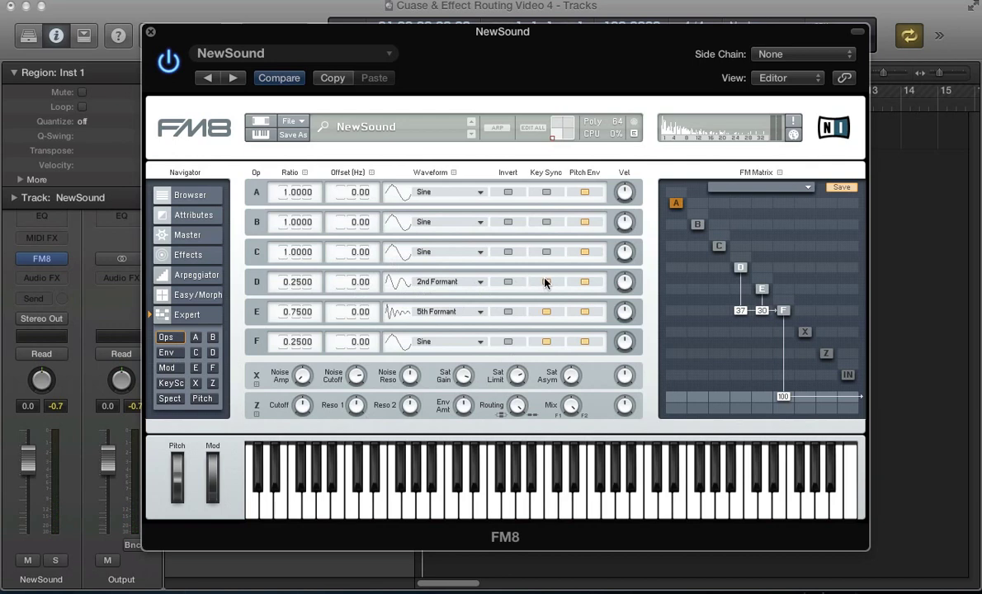
# Turn on portamento in the master settings, with time 30 and Auto enabled.
pyautogui.click(184, 236)
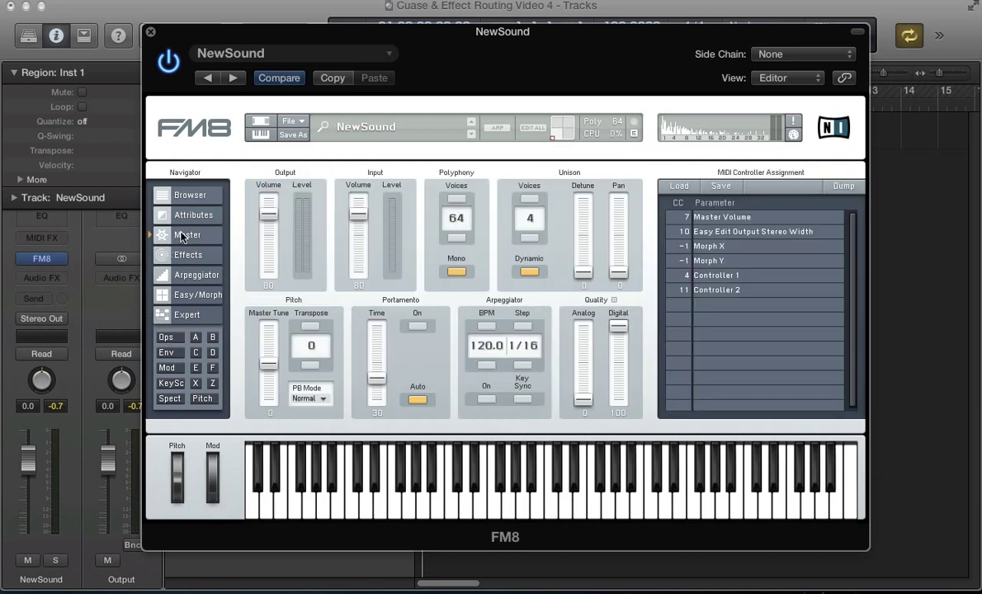
pyautogui.click(419, 327)
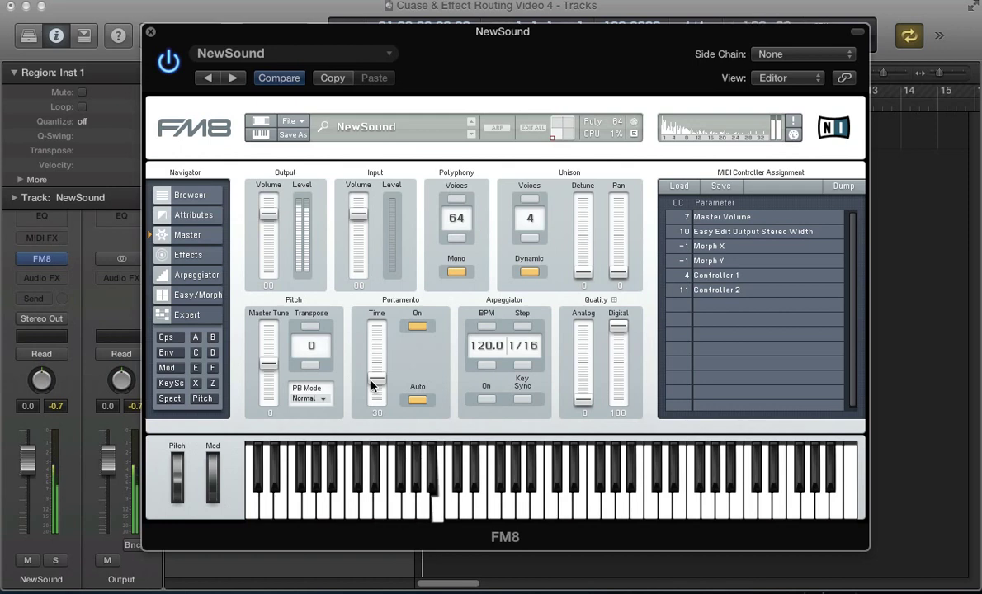
# Route operator C into operator D at 54 and set C's ratio to 0.75.
pyautogui.click(165, 336)
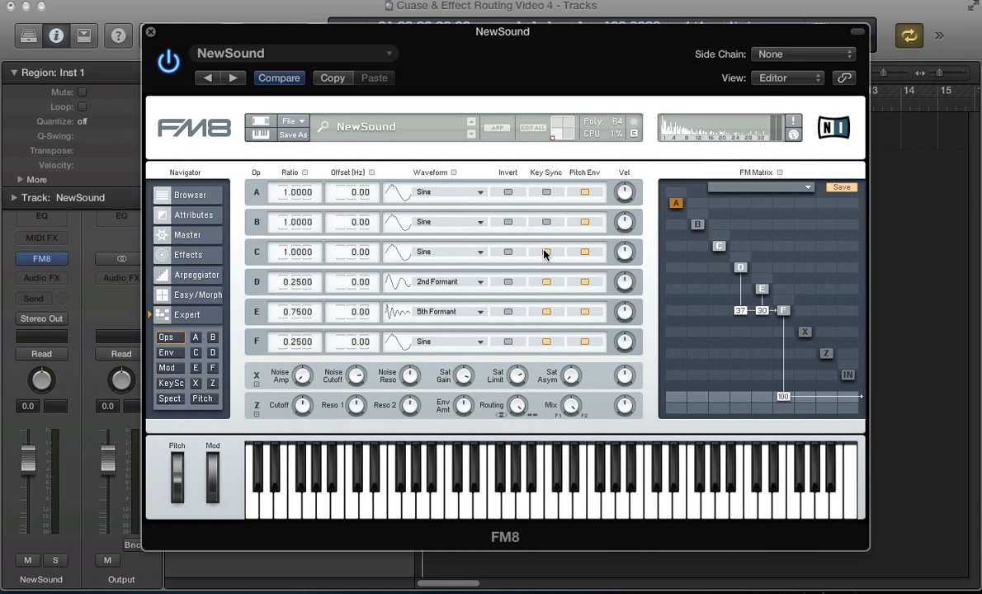
pyautogui.moveTo(716, 273); pyautogui.dragTo(722, 249)
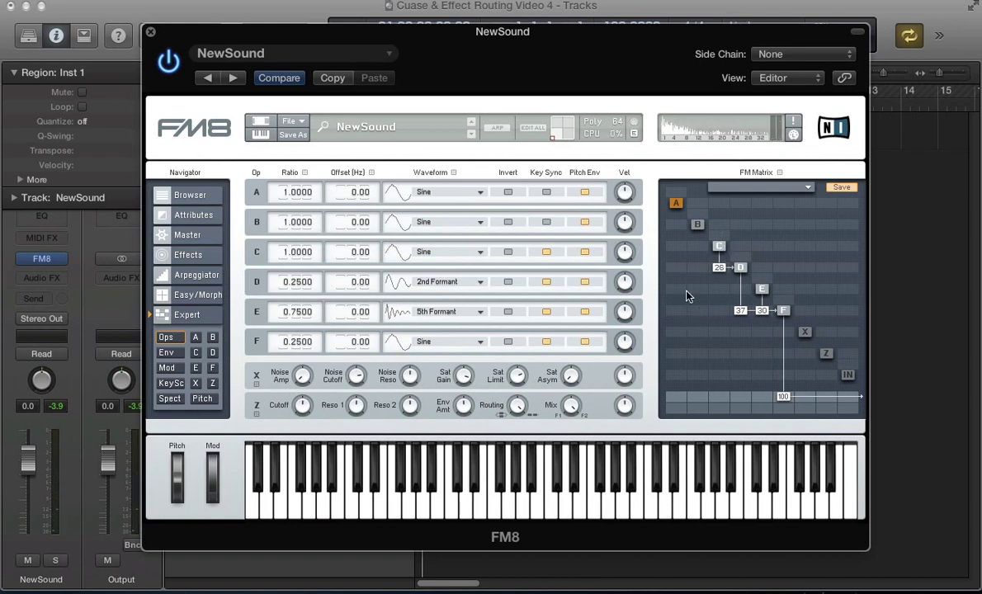
pyautogui.doubleClick(291, 254)
pyautogui.write('0.75')
pyautogui.press('Return')
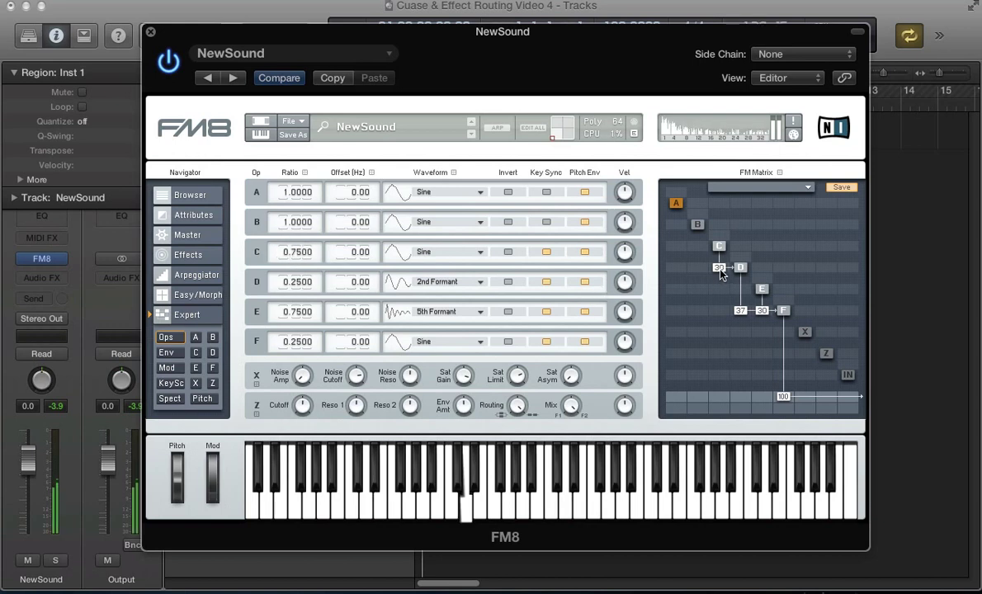
pyautogui.moveTo(718, 267); pyautogui.dragTo(729, 258)
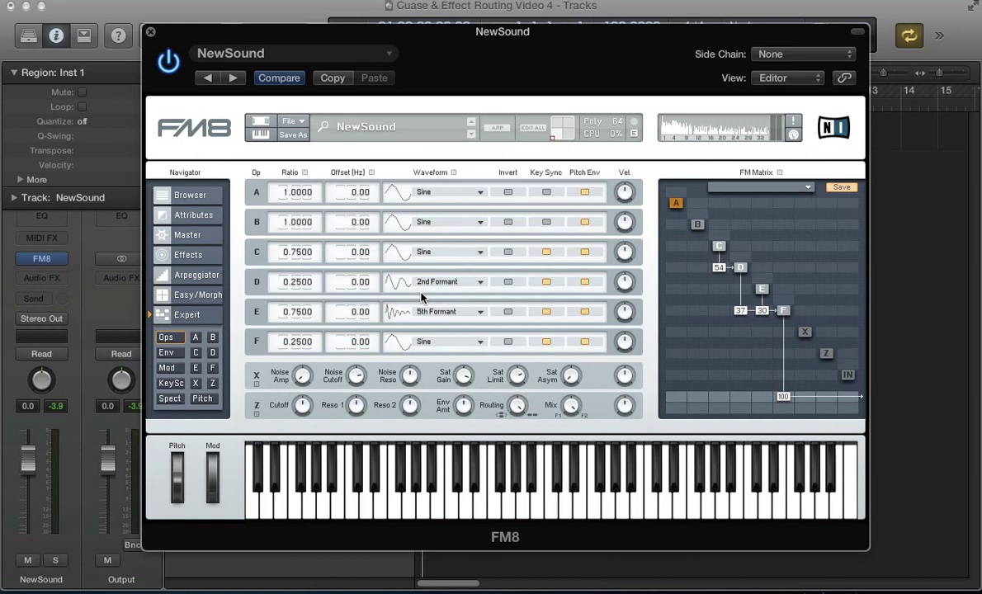
# Route a synced, key-synced sawtooth LFO 2 into operator C at 100, rate 63, key/velocity scaling 0.
pyautogui.click(166, 368)
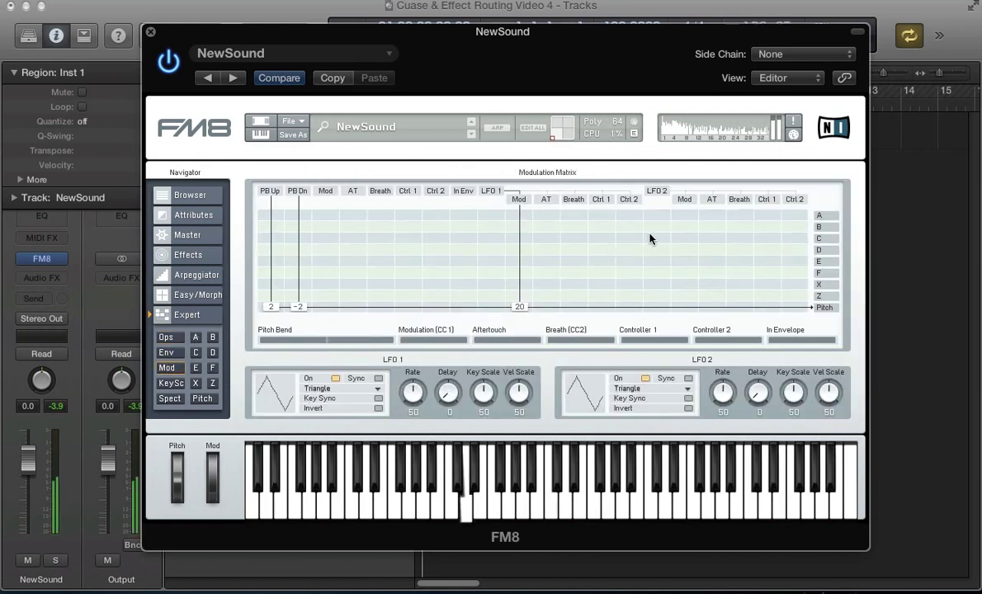
pyautogui.moveTo(657, 239); pyautogui.dragTo(660, 99)
pyautogui.click(688, 378)
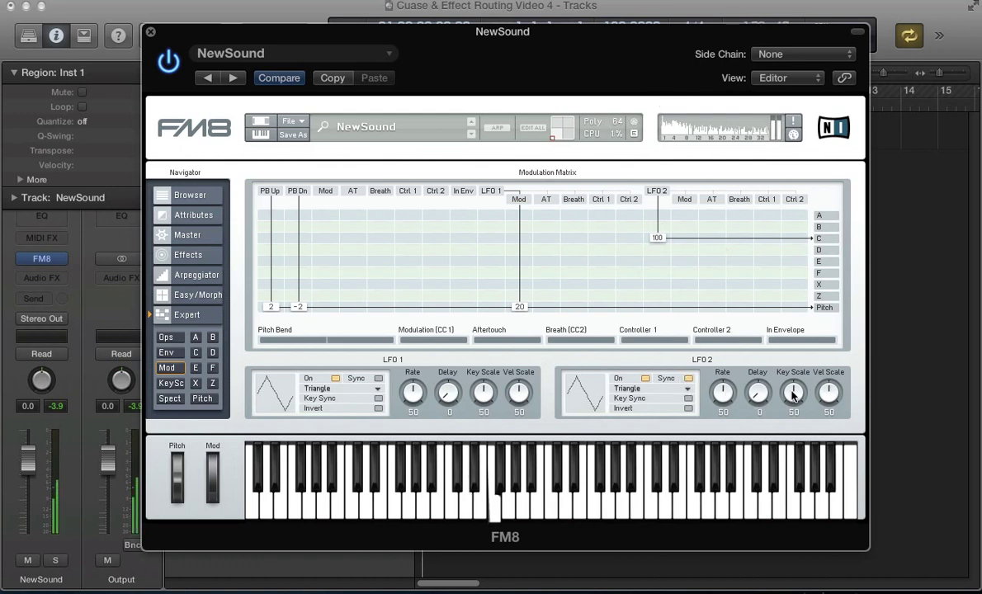
pyautogui.moveTo(793, 394); pyautogui.dragTo(794, 483)
pyautogui.moveTo(828, 393); pyautogui.dragTo(829, 518)
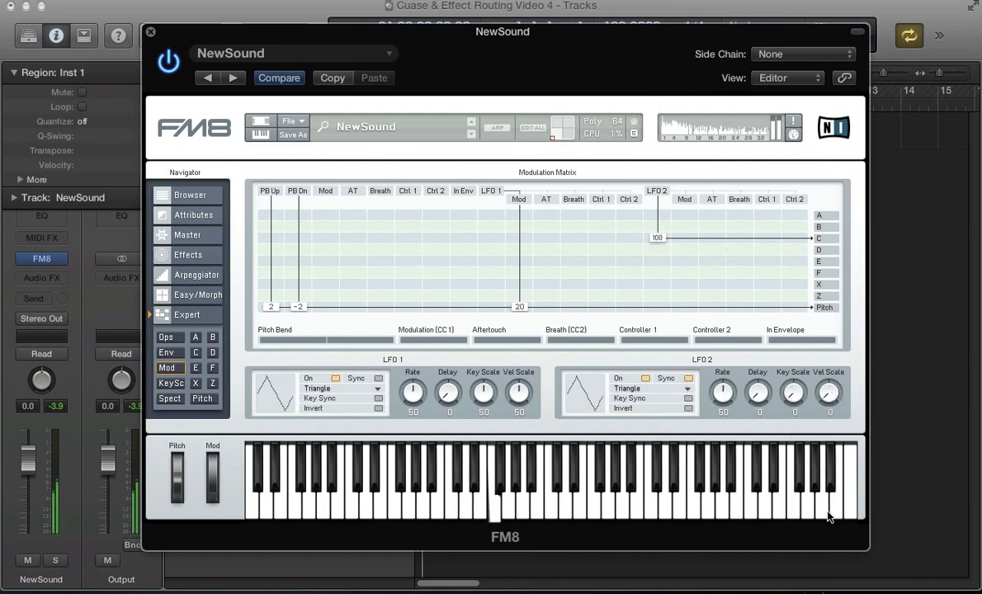
pyautogui.click(688, 399)
pyautogui.moveTo(723, 397)
pyautogui.mouseDown()
pyautogui.moveTo(729, 418)
pyautogui.moveTo(726, 377)
pyautogui.moveTo(721, 404)
pyautogui.mouseUp()
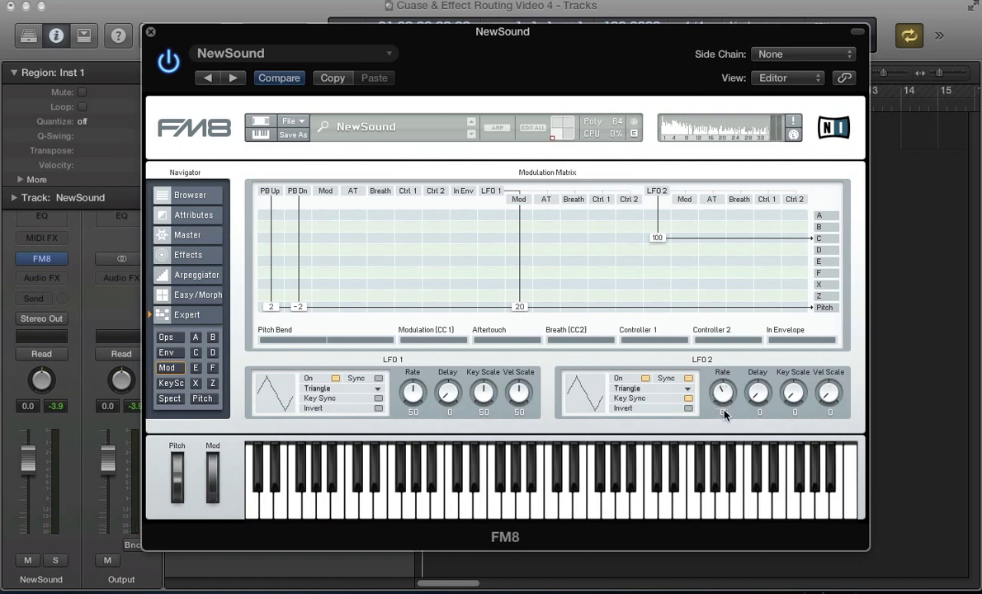
pyautogui.click(622, 394)
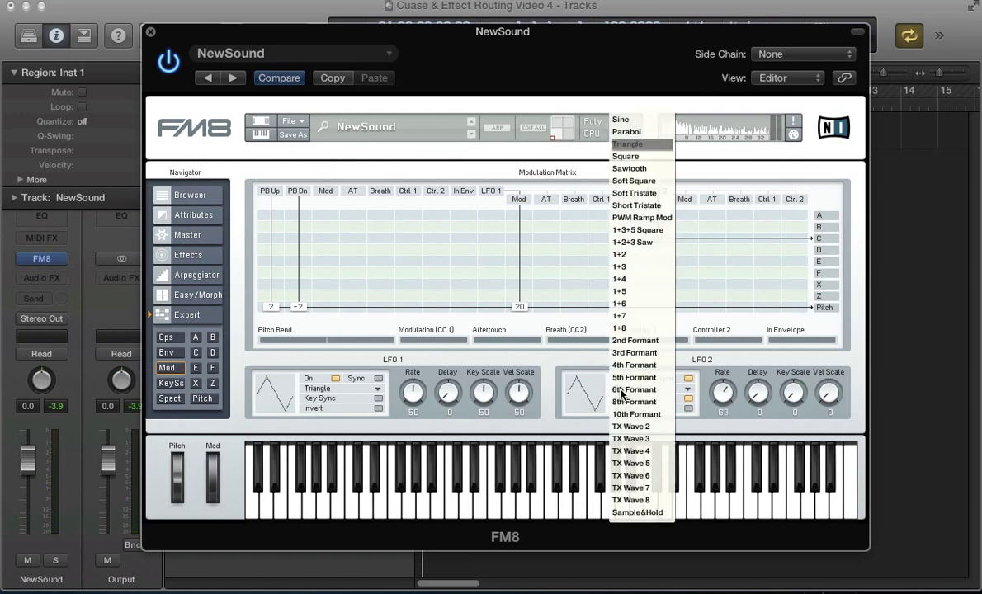
pyautogui.click(620, 170)
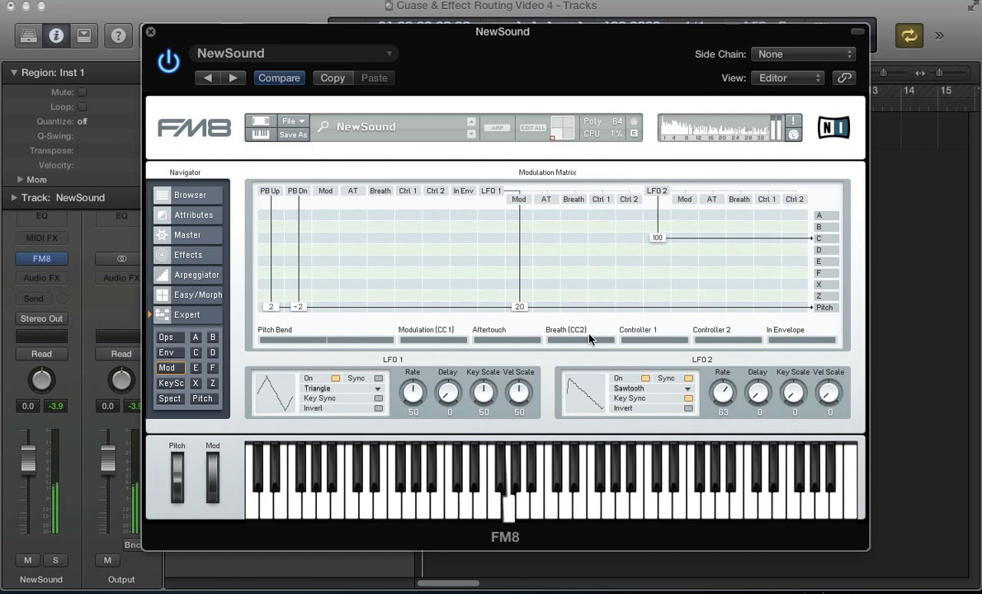
# Tempo-sync operator C's envelope and reshape it into a slow ramp dropping steeply to 0 at 3.000.
pyautogui.click(165, 353)
pyautogui.click(169, 368)
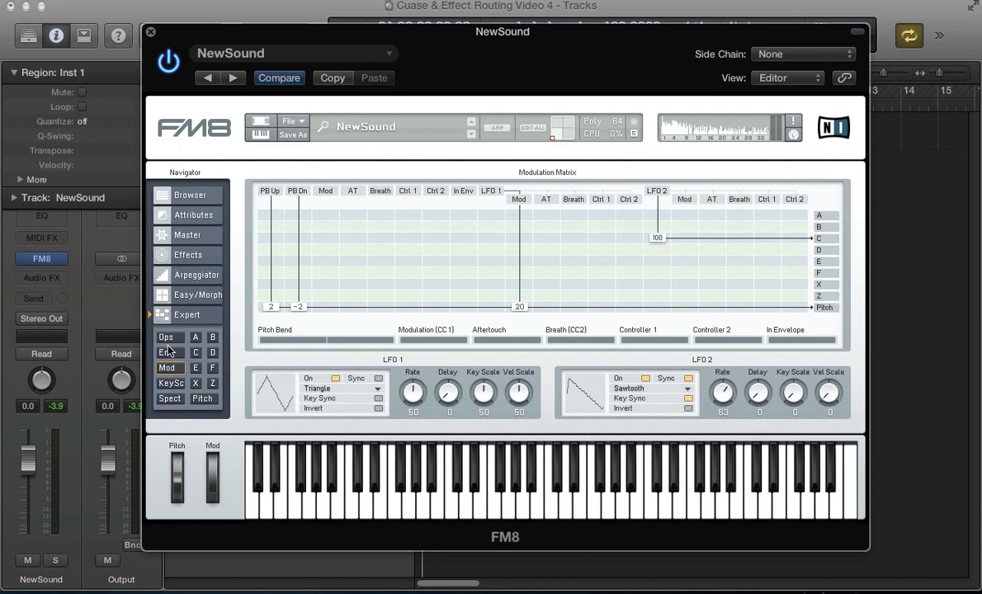
pyautogui.click(165, 352)
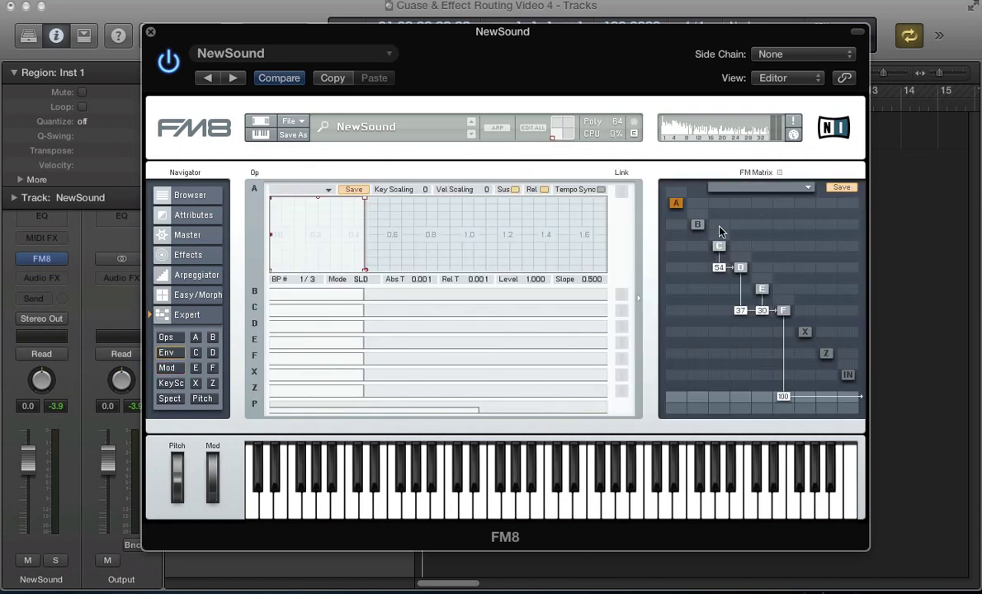
pyautogui.click(340, 307)
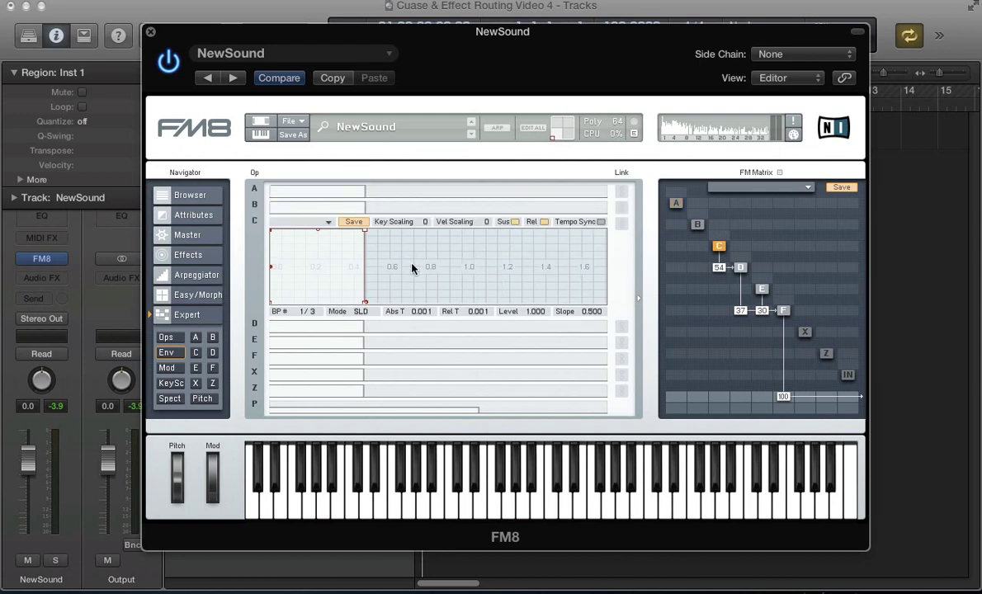
pyautogui.moveTo(412, 267); pyautogui.dragTo(339, 320)
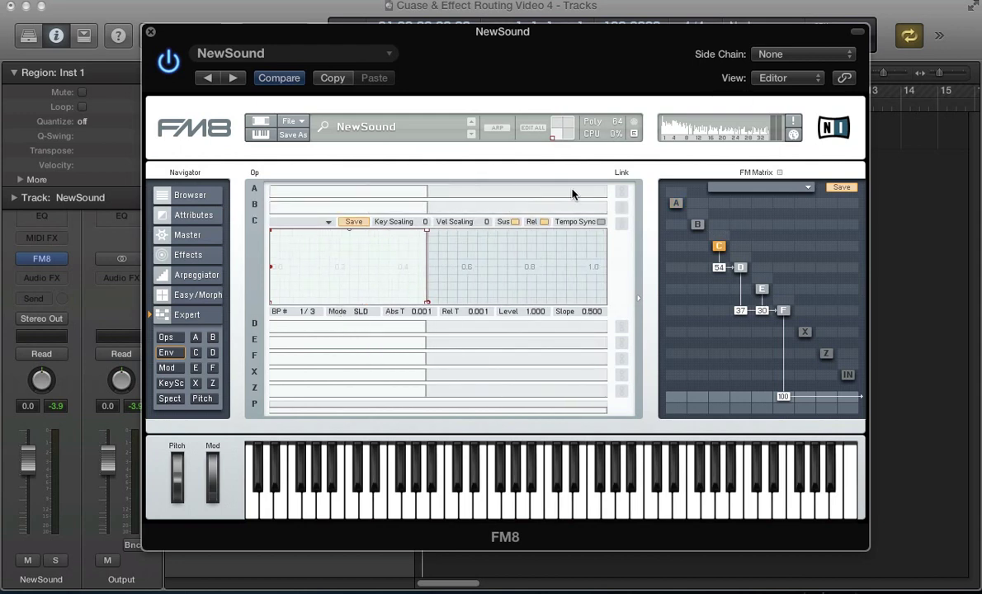
pyautogui.click(600, 221)
pyautogui.moveTo(485, 258); pyautogui.dragTo(457, 276)
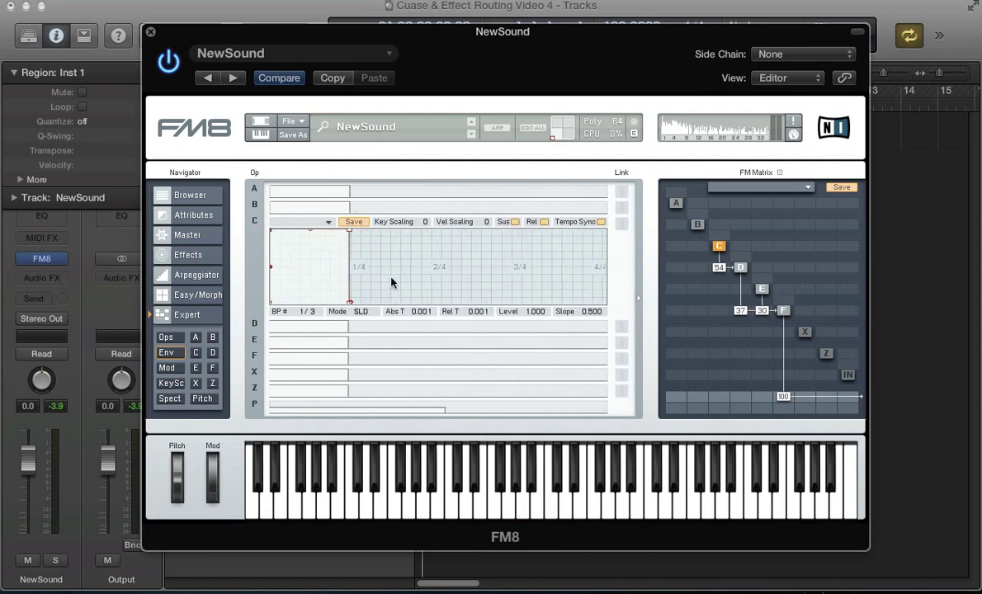
pyautogui.moveTo(391, 283); pyautogui.dragTo(409, 417)
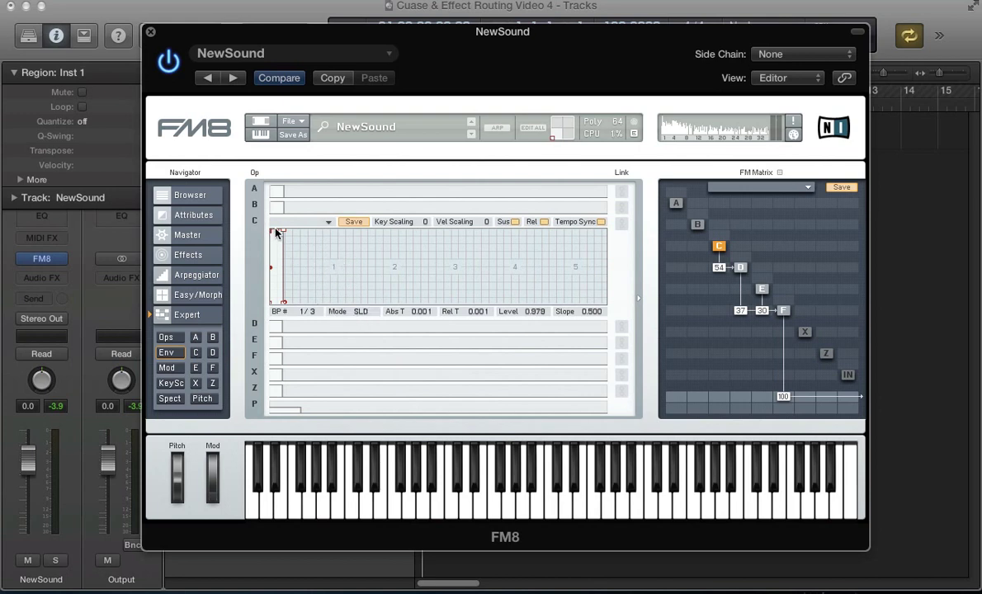
pyautogui.moveTo(272, 230); pyautogui.dragTo(333, 217)
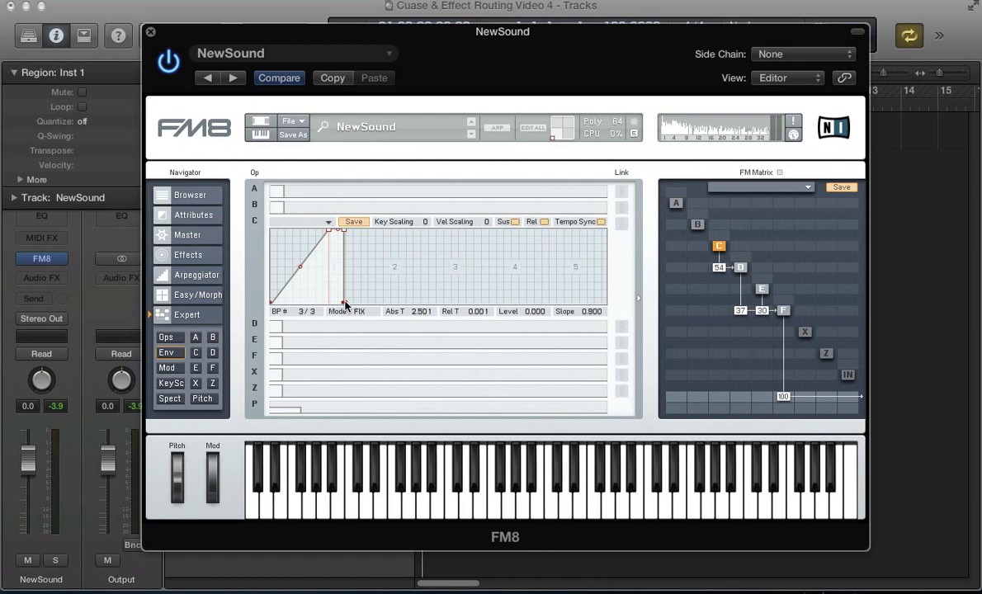
pyautogui.moveTo(344, 302); pyautogui.dragTo(357, 310)
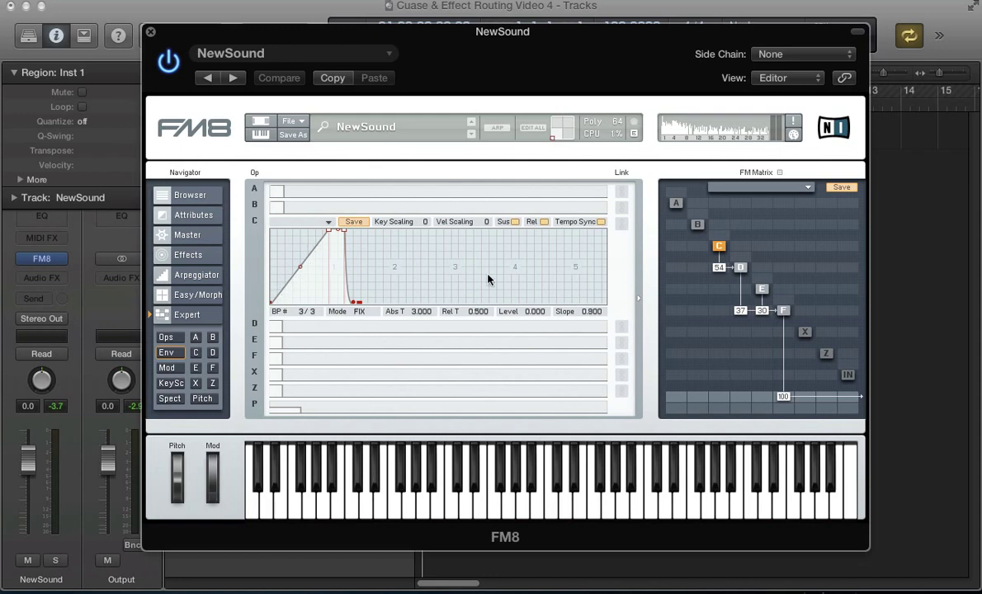
# Clear the C→D modulation, set E's ratio to 0.5, and raise D→F to 55 and E→F to 38.
pyautogui.moveTo(720, 269); pyautogui.dragTo(720, 271)
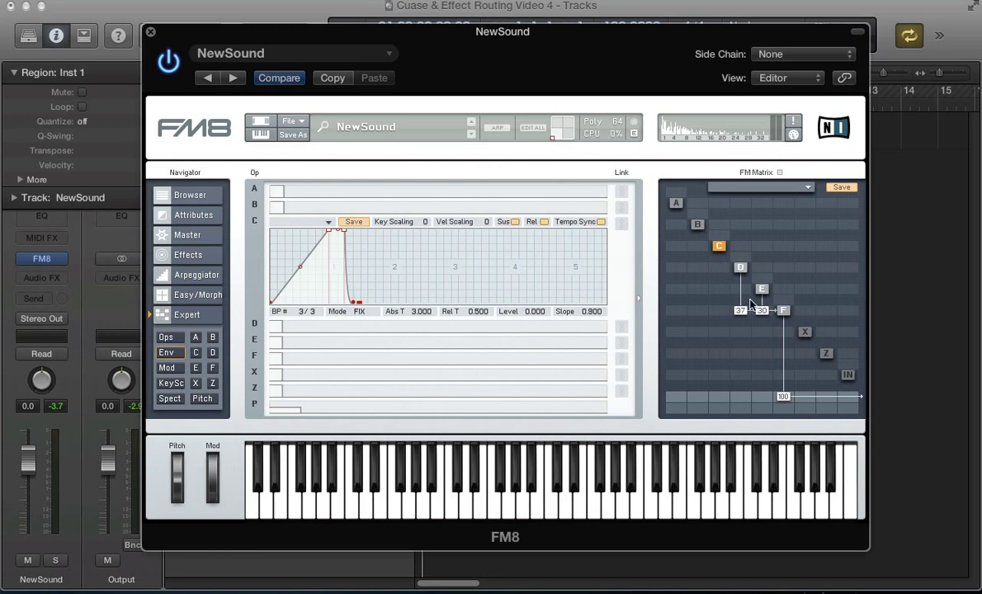
pyautogui.click(167, 338)
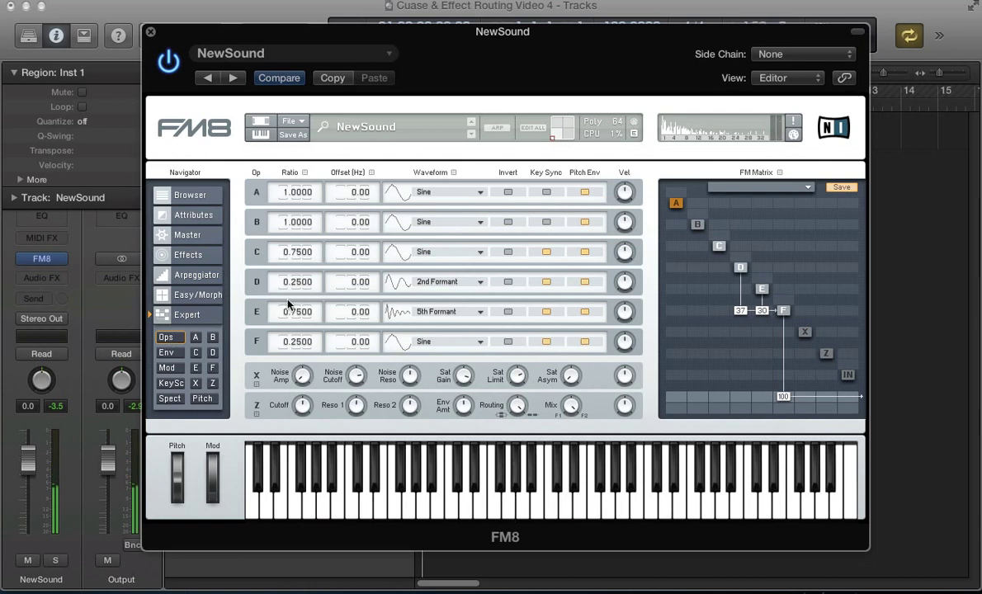
pyautogui.doubleClick(297, 317)
pyautogui.write('0.5')
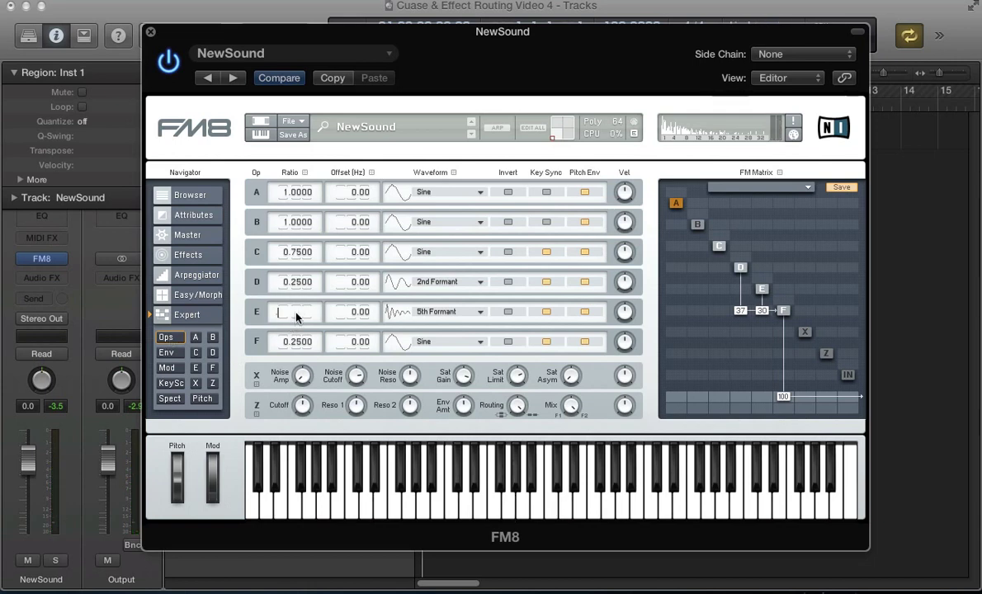
pyautogui.press('Return')
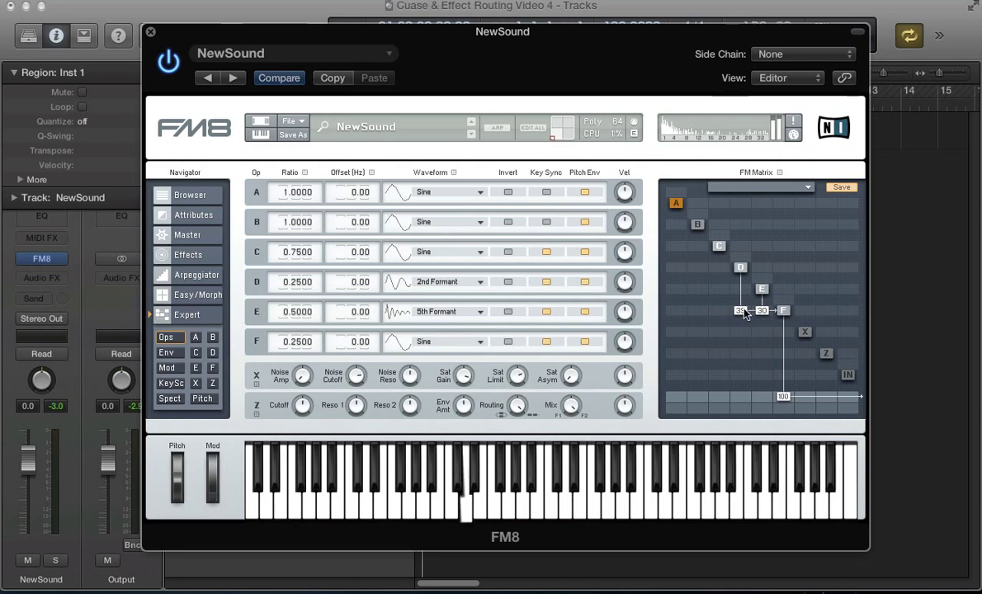
pyautogui.moveTo(744, 312); pyautogui.dragTo(750, 303)
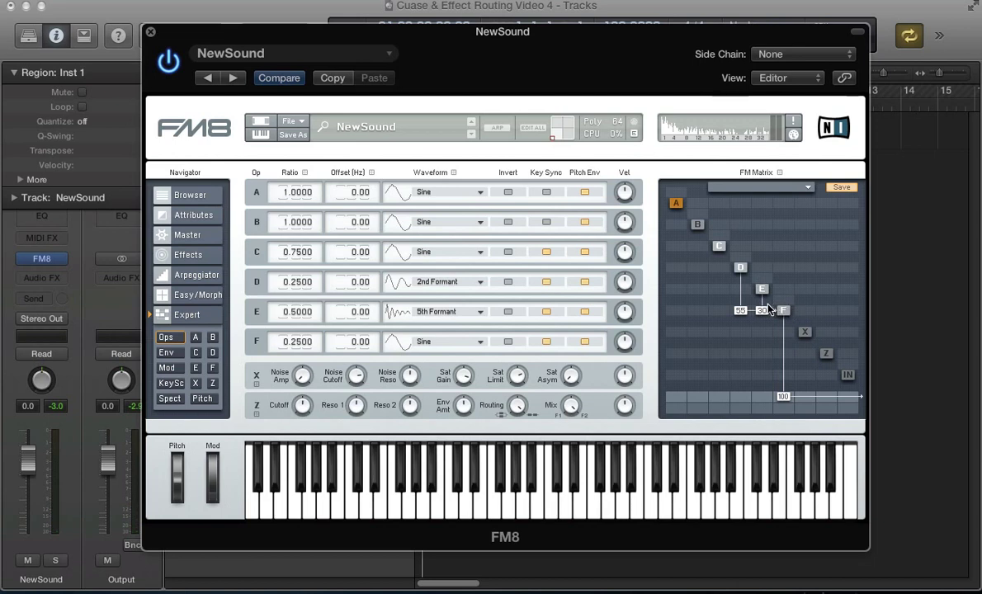
pyautogui.moveTo(770, 309); pyautogui.dragTo(771, 305)
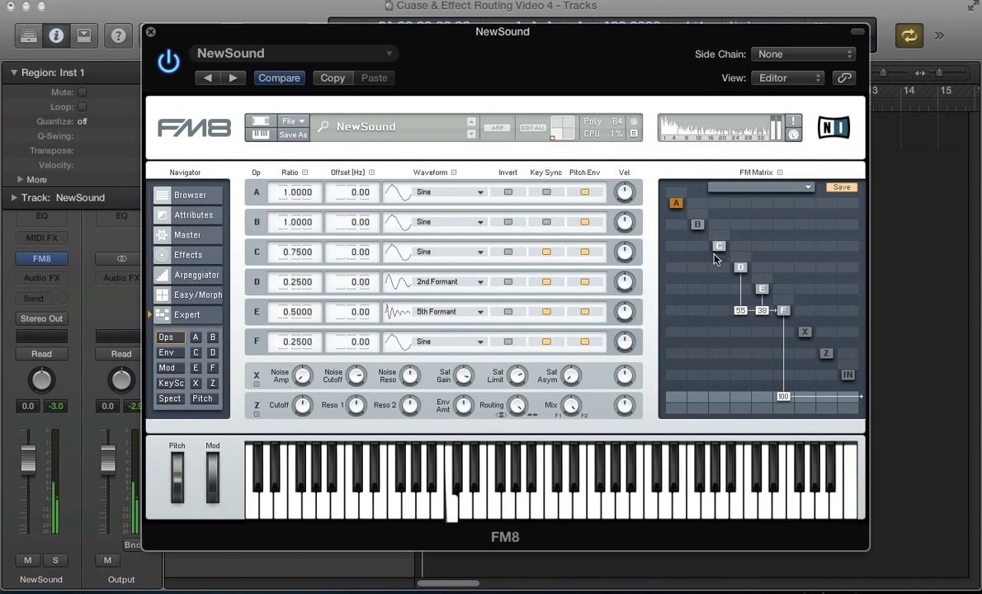
# Delete LFO 2's modulation of operator C in the modulation matrix.
pyautogui.click(165, 352)
pyautogui.click(165, 368)
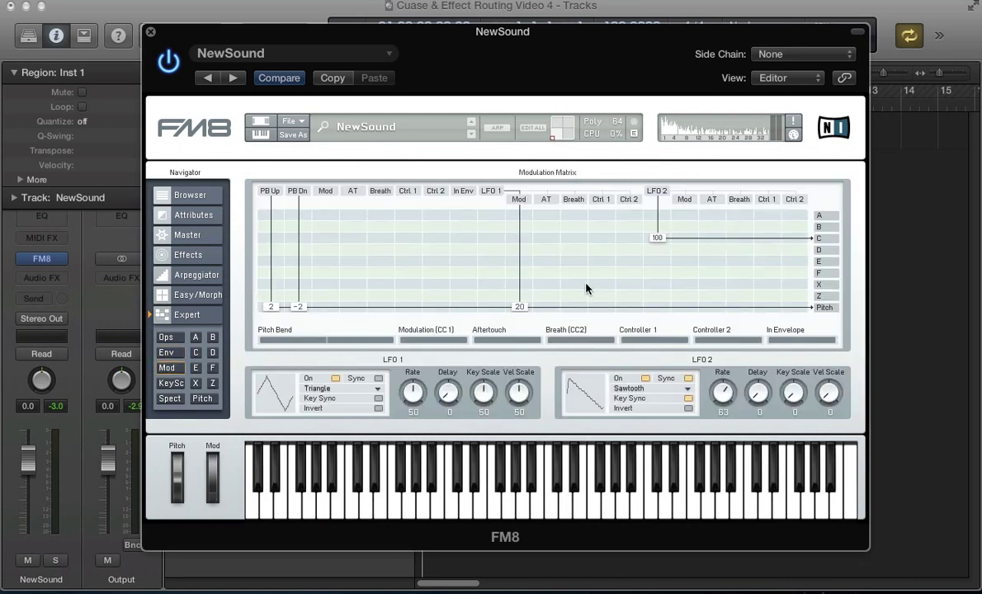
pyautogui.doubleClick(655, 240)
# Give operator C a Custom Env envelope and send it to the output at 63.
pyautogui.click(166, 352)
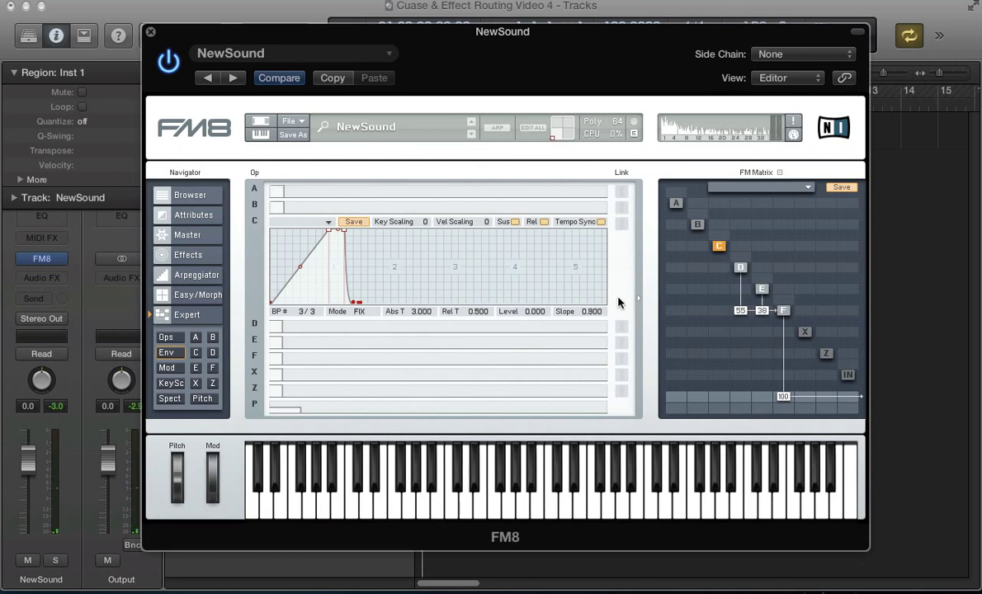
pyautogui.click(327, 222)
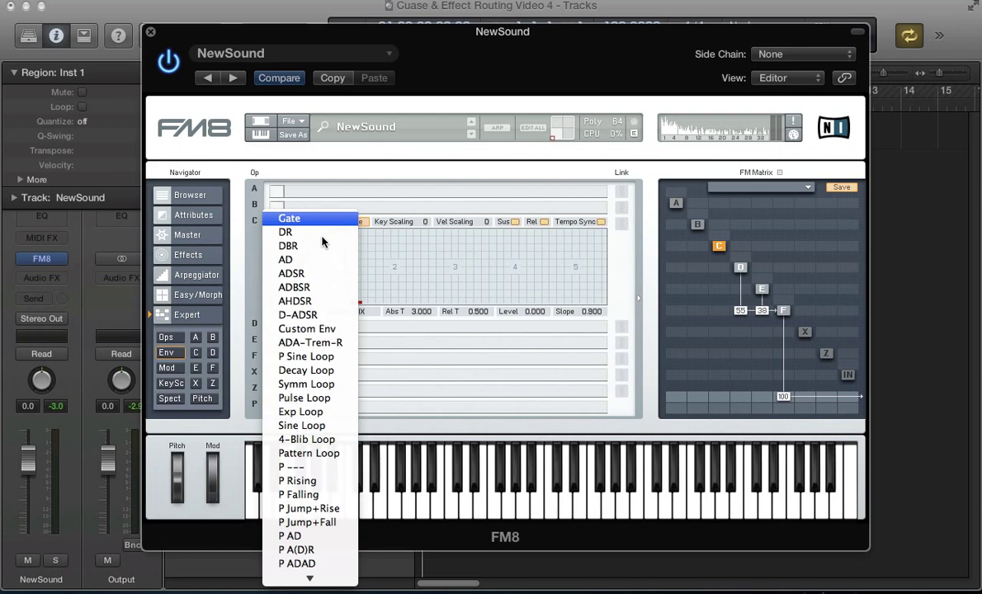
pyautogui.click(314, 330)
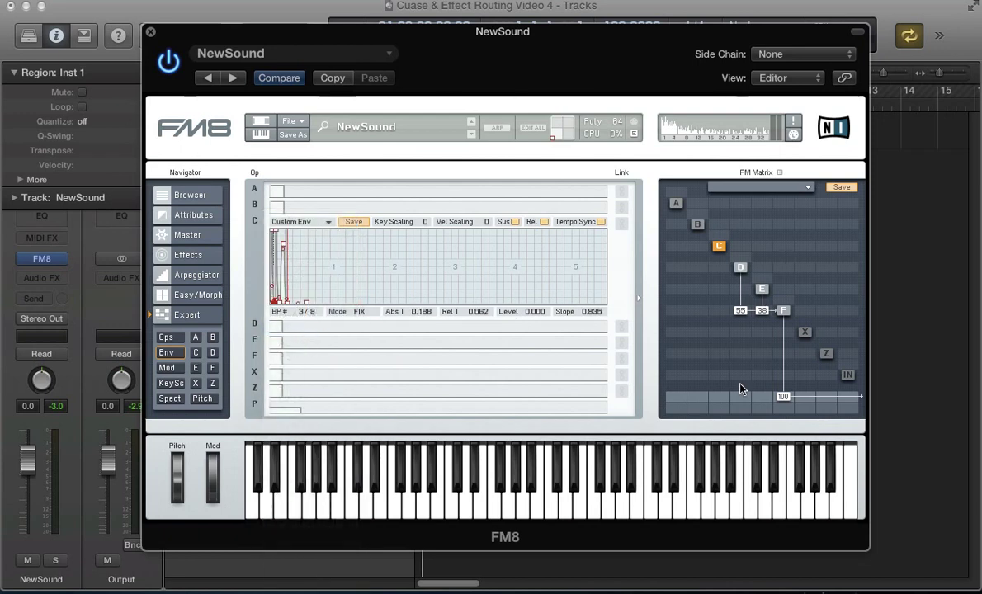
pyautogui.moveTo(717, 400); pyautogui.dragTo(717, 373)
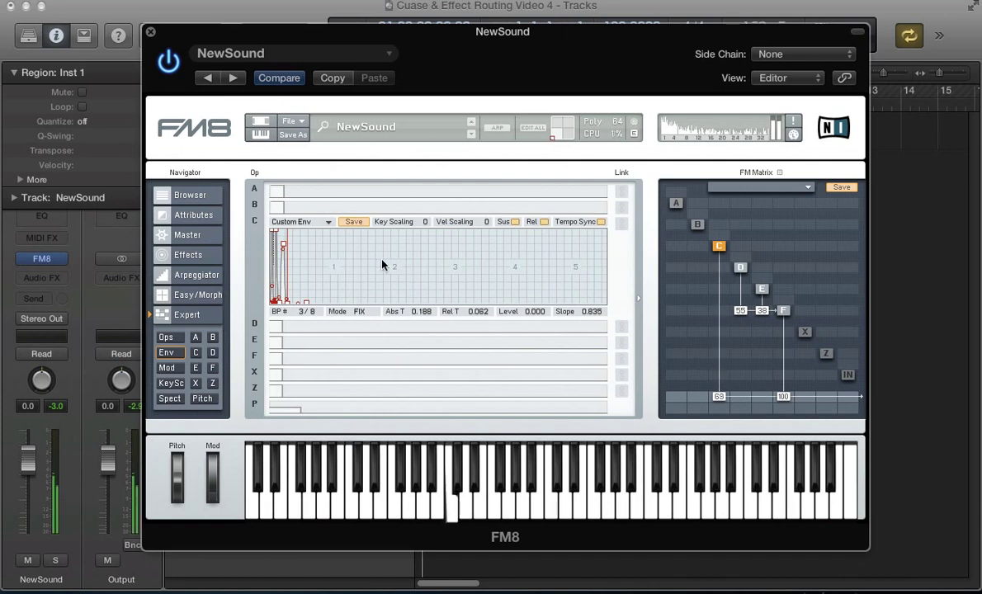
pyautogui.scroll(5, 382, 265)
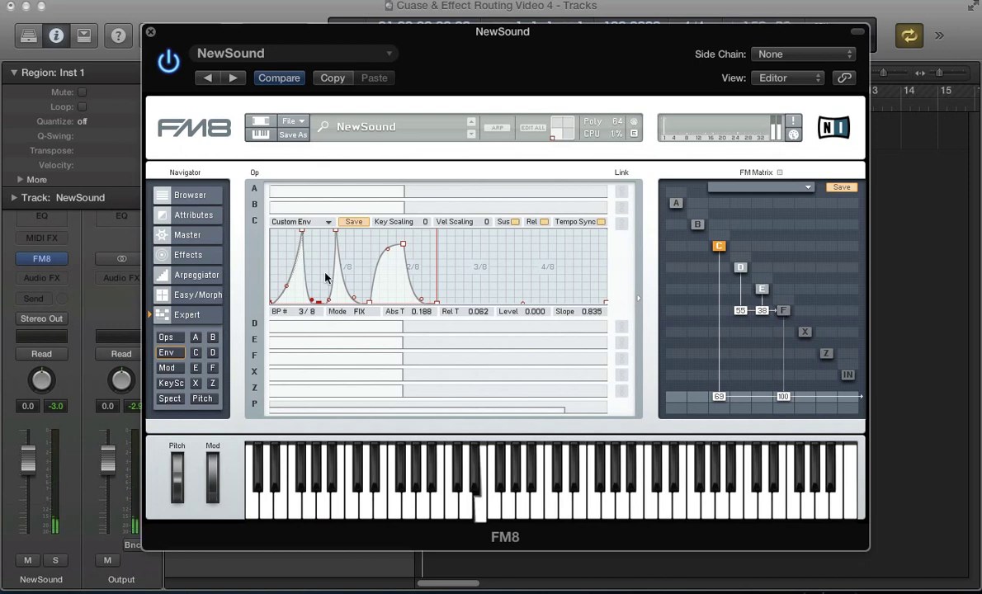
# Give operator C the 6th Formant waveform at ratio 0.375 and lower operator F's output to 52.
pyautogui.click(166, 337)
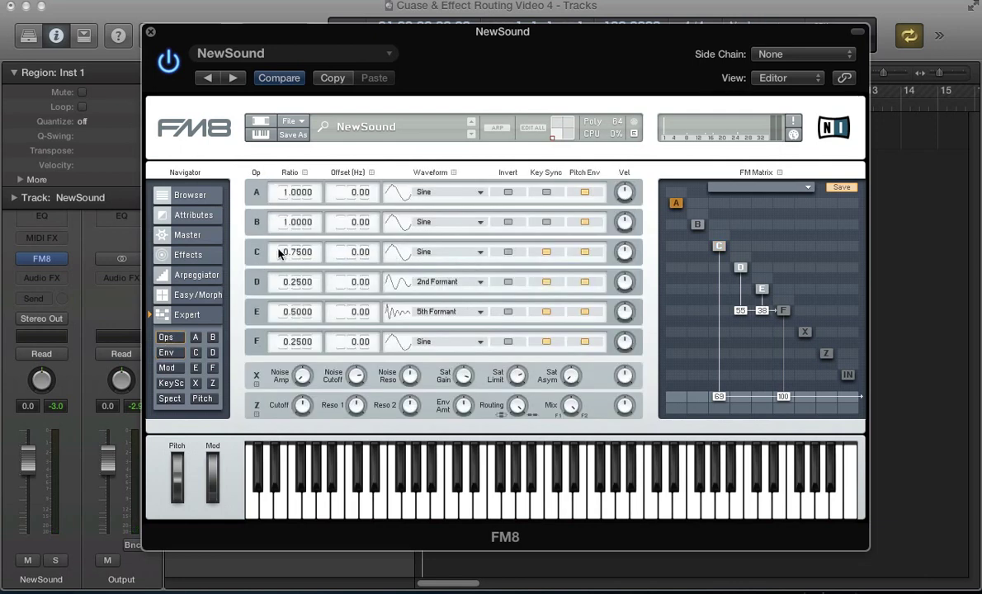
pyautogui.click(418, 258)
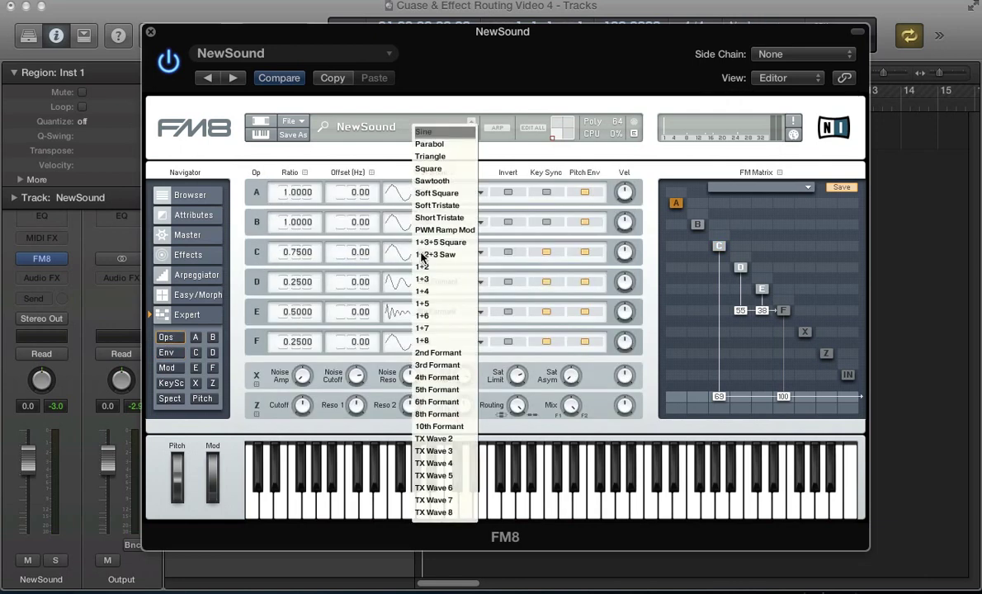
pyautogui.click(441, 403)
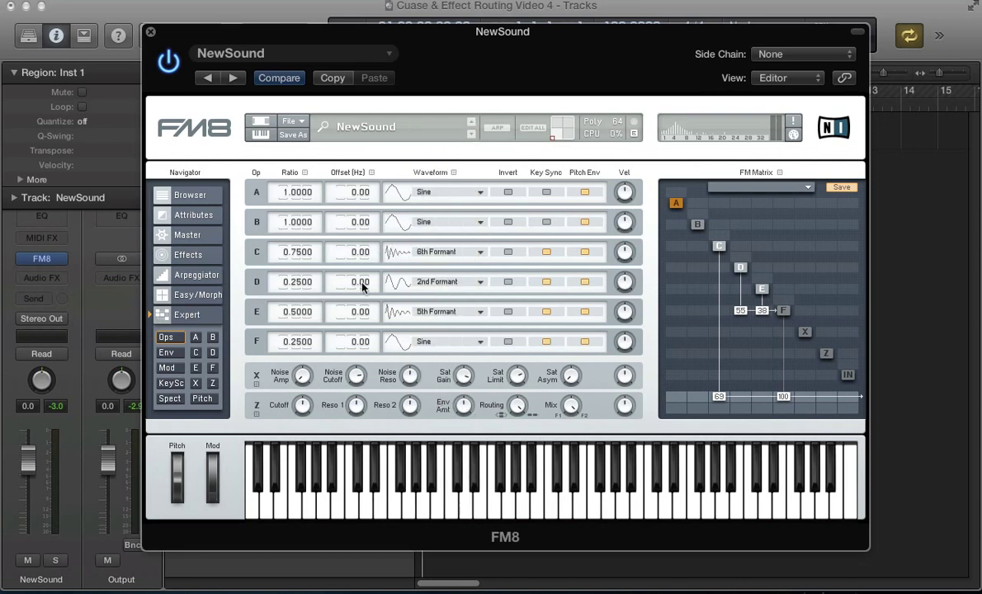
pyautogui.doubleClick(295, 252)
pyautogui.write('.375')
pyautogui.press('Return')
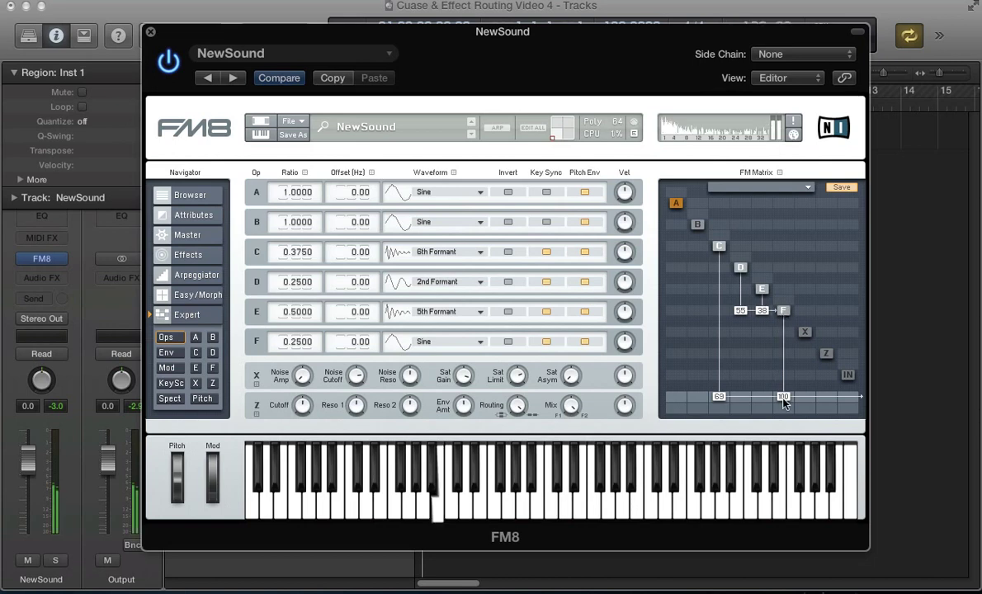
pyautogui.moveTo(784, 400); pyautogui.dragTo(785, 430)
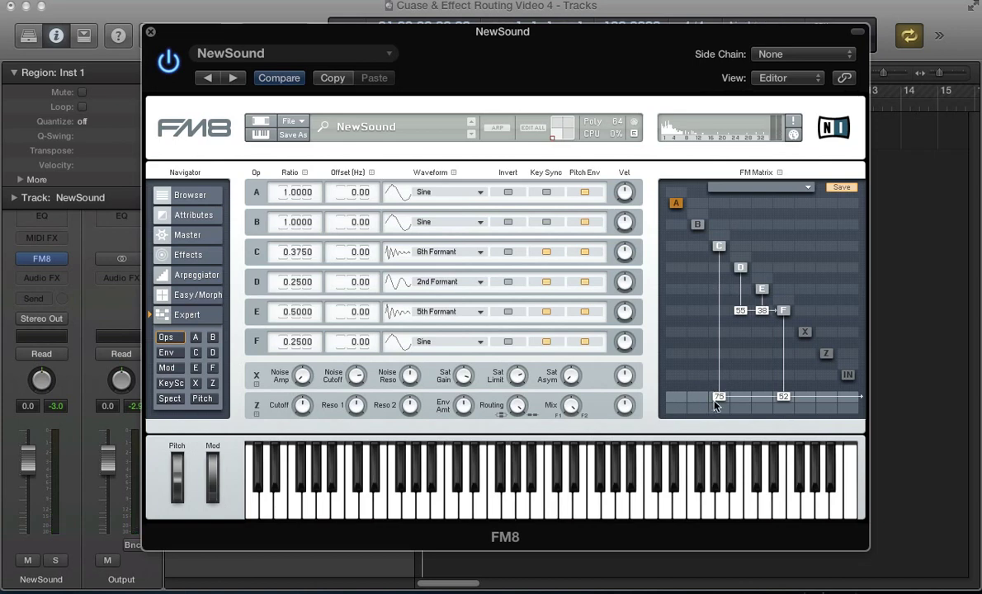
# Remove C's output, send B to the output at 71, make C modulate B, and enable B's key sync.
pyautogui.doubleClick(717, 400)
pyautogui.moveTo(697, 397); pyautogui.dragTo(697, 355)
pyautogui.moveTo(718, 229); pyautogui.dragTo(738, 170)
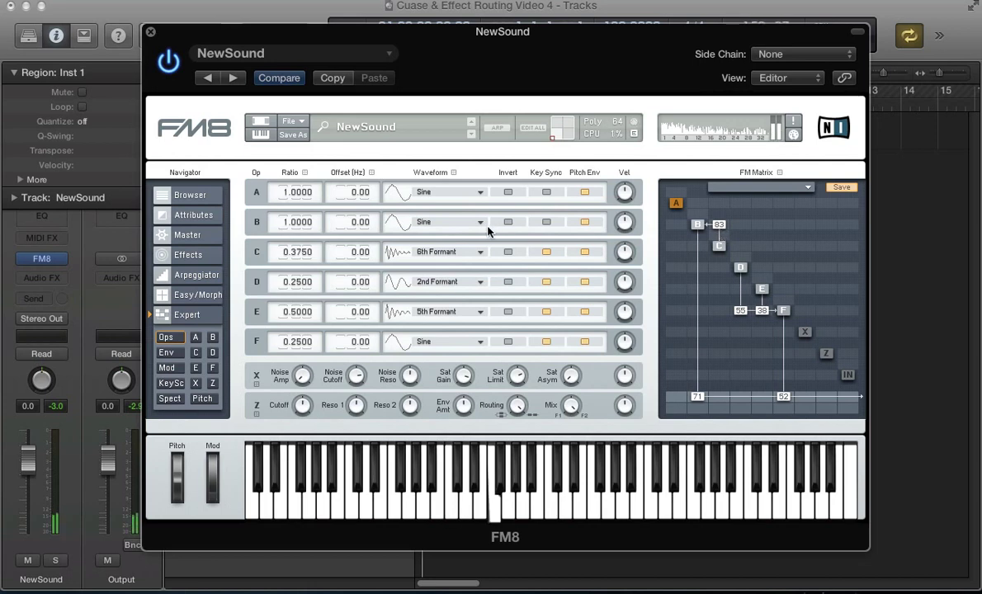
pyautogui.click(545, 223)
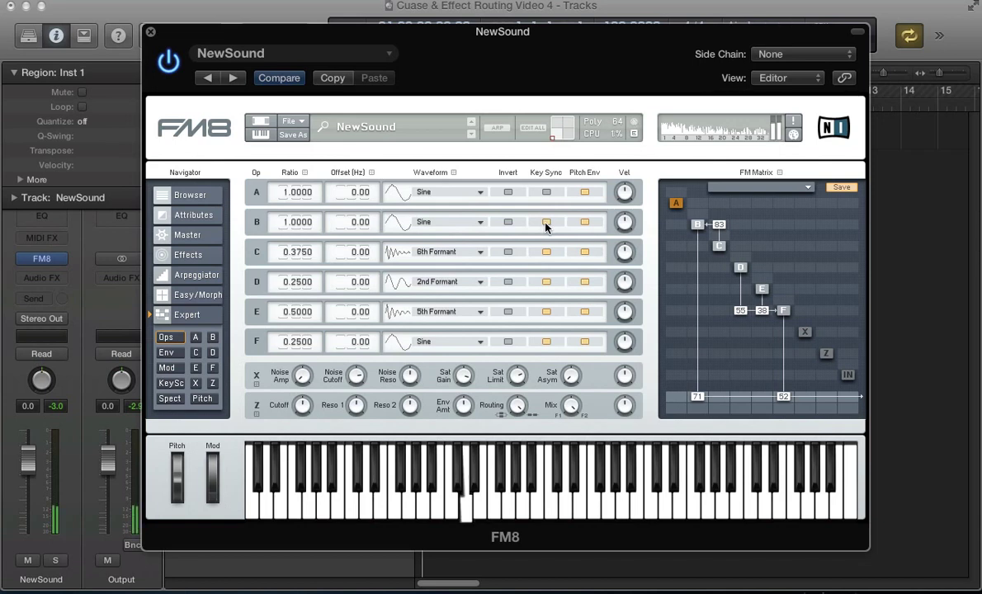
# Tempo-sync operator B's envelope in FIX mode with a slow attack ramp, and set B's output to 58.
pyautogui.click(167, 352)
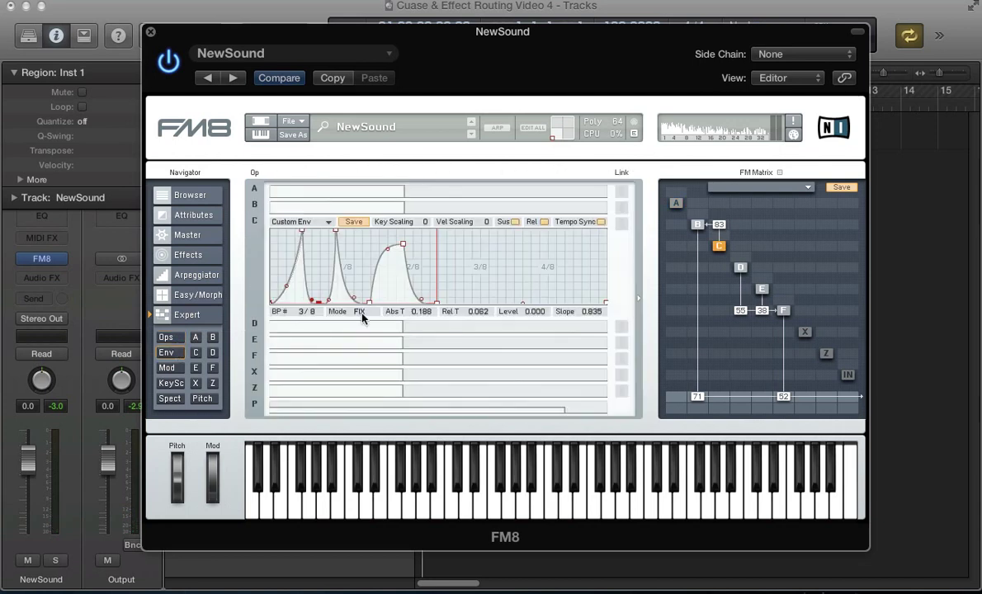
pyautogui.click(320, 211)
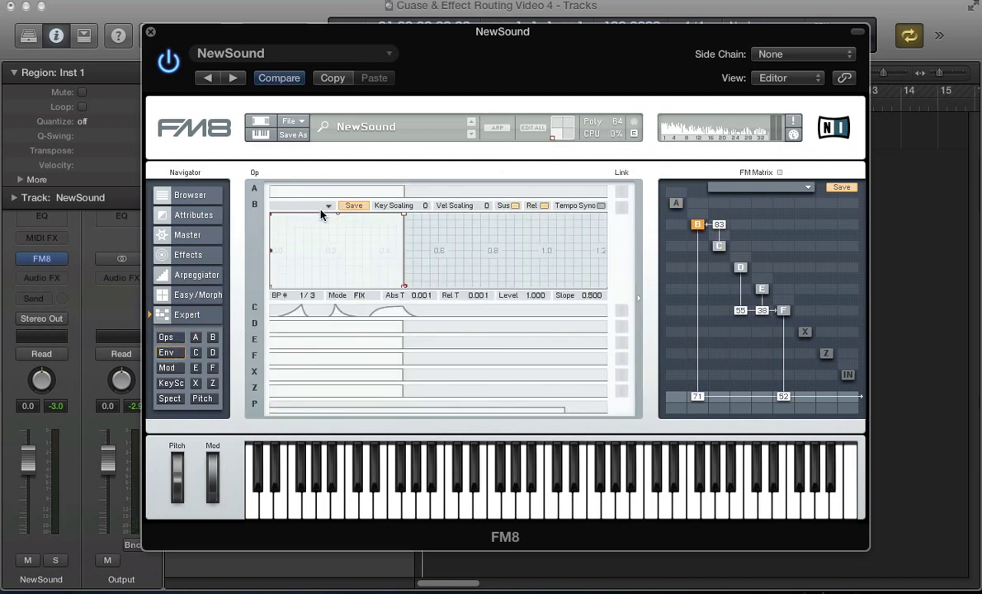
pyautogui.click(601, 205)
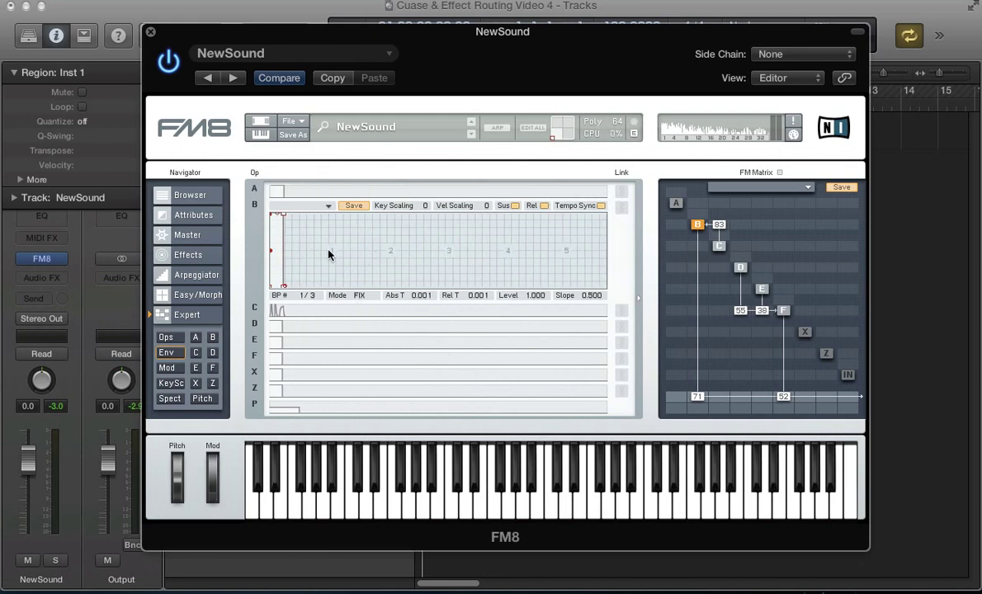
pyautogui.click(357, 296)
pyautogui.moveTo(270, 215); pyautogui.dragTo(330, 202)
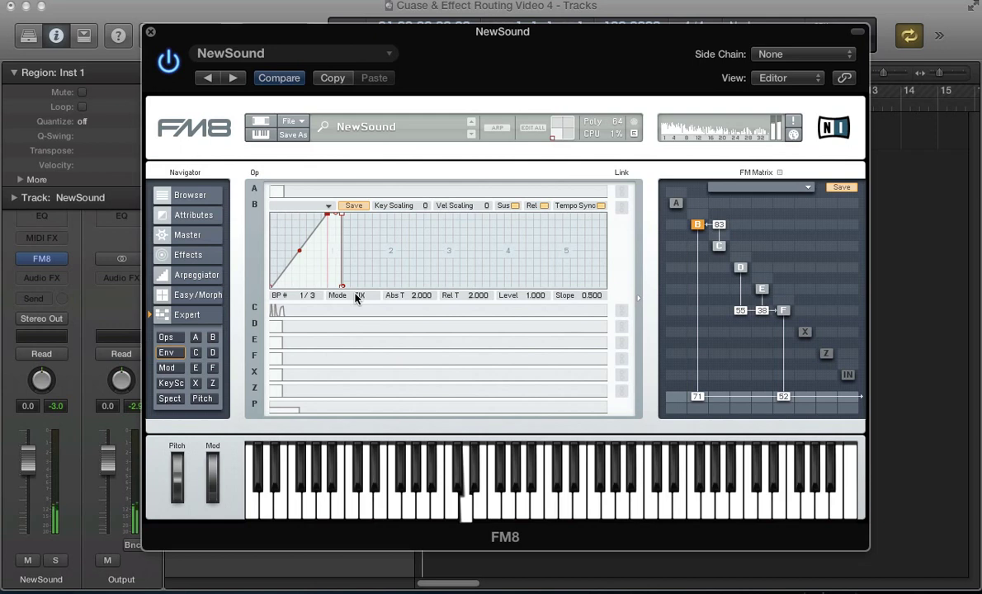
pyautogui.moveTo(697, 398); pyautogui.dragTo(699, 407)
# Set operator B's frequency ratio to 0.375.
pyautogui.click(169, 340)
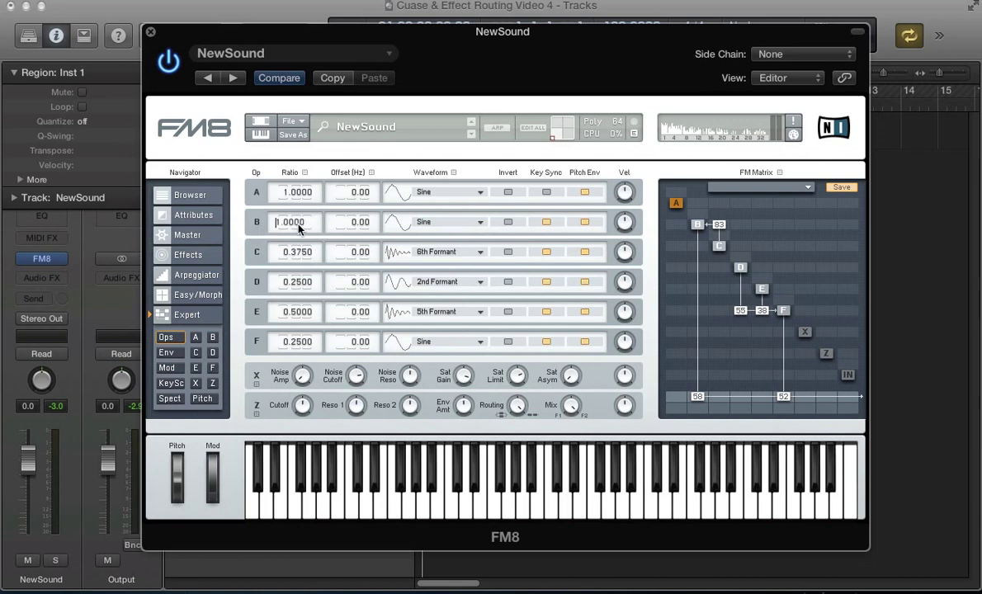
pyautogui.write('375')
pyautogui.press('Return')
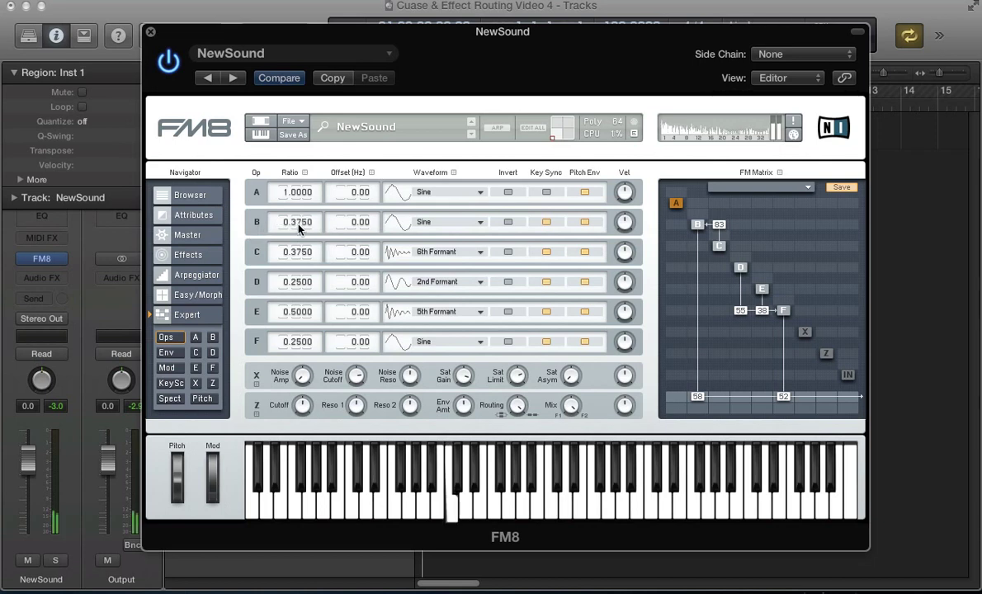
# After trying 8th Formant, give operator B the Soft Square waveform.
pyautogui.click(421, 221)
pyautogui.click(433, 413)
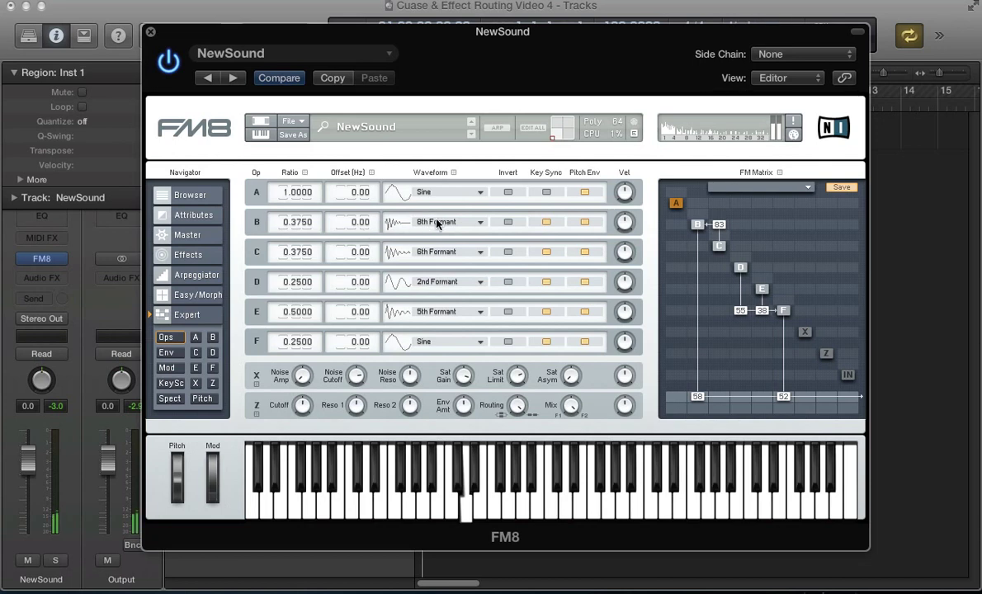
pyautogui.click(407, 198)
pyautogui.click(437, 194)
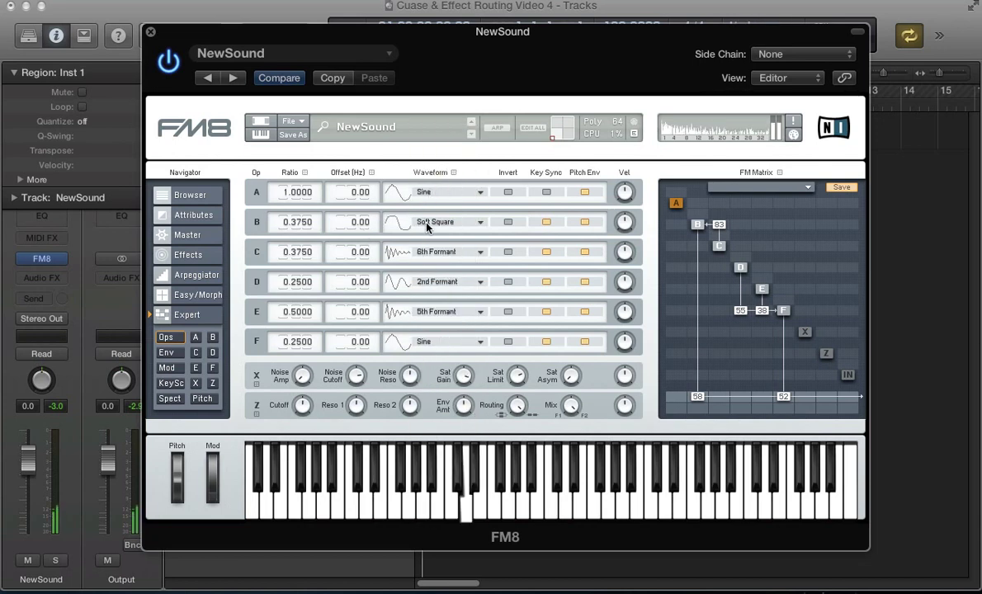